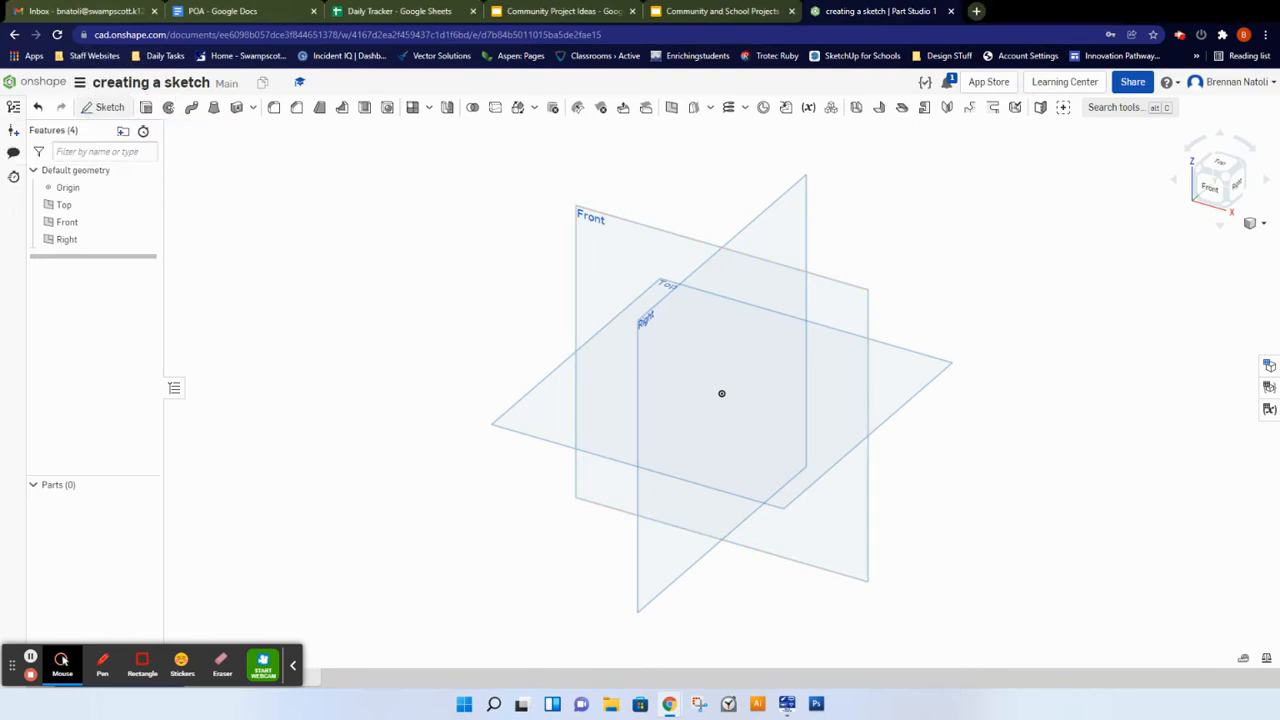
# Step: Start a new sketch on the Front plane and orient the view to look straight at it
pyautogui.click(103, 107)
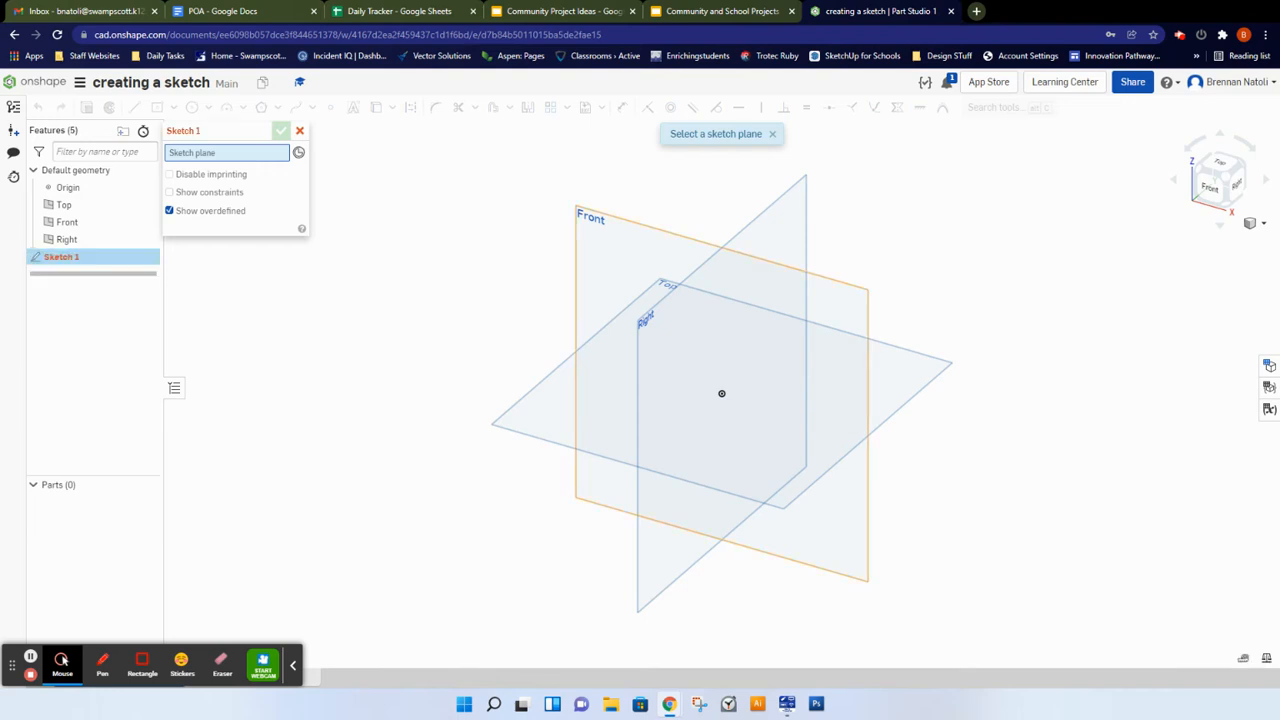
pyautogui.click(600, 225)
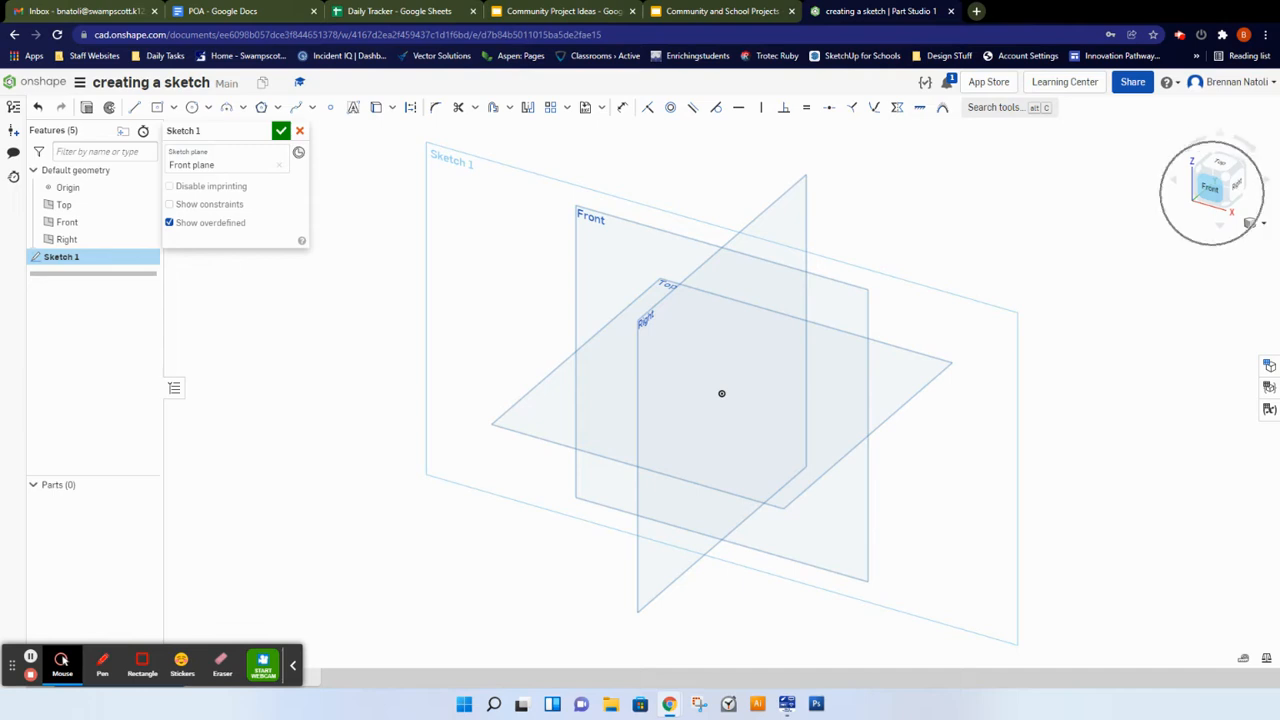
pyautogui.click(1212, 186)
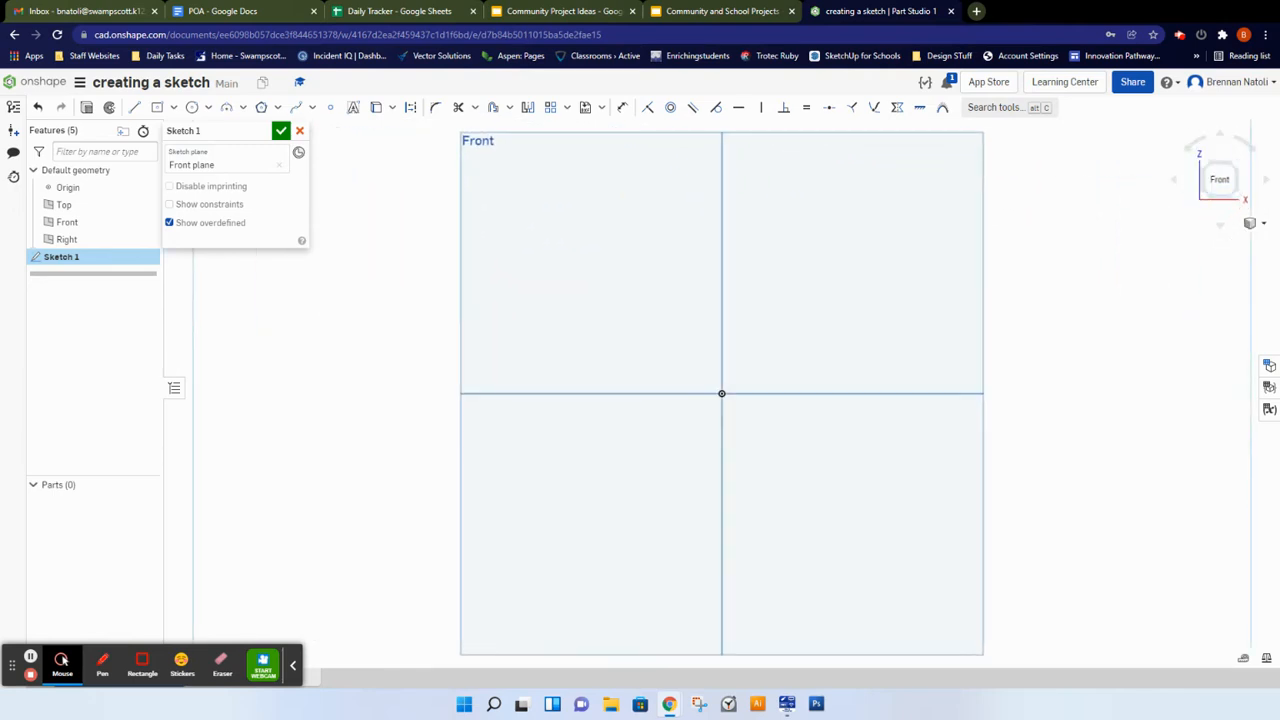
pyautogui.scroll(-1, 677, 361)
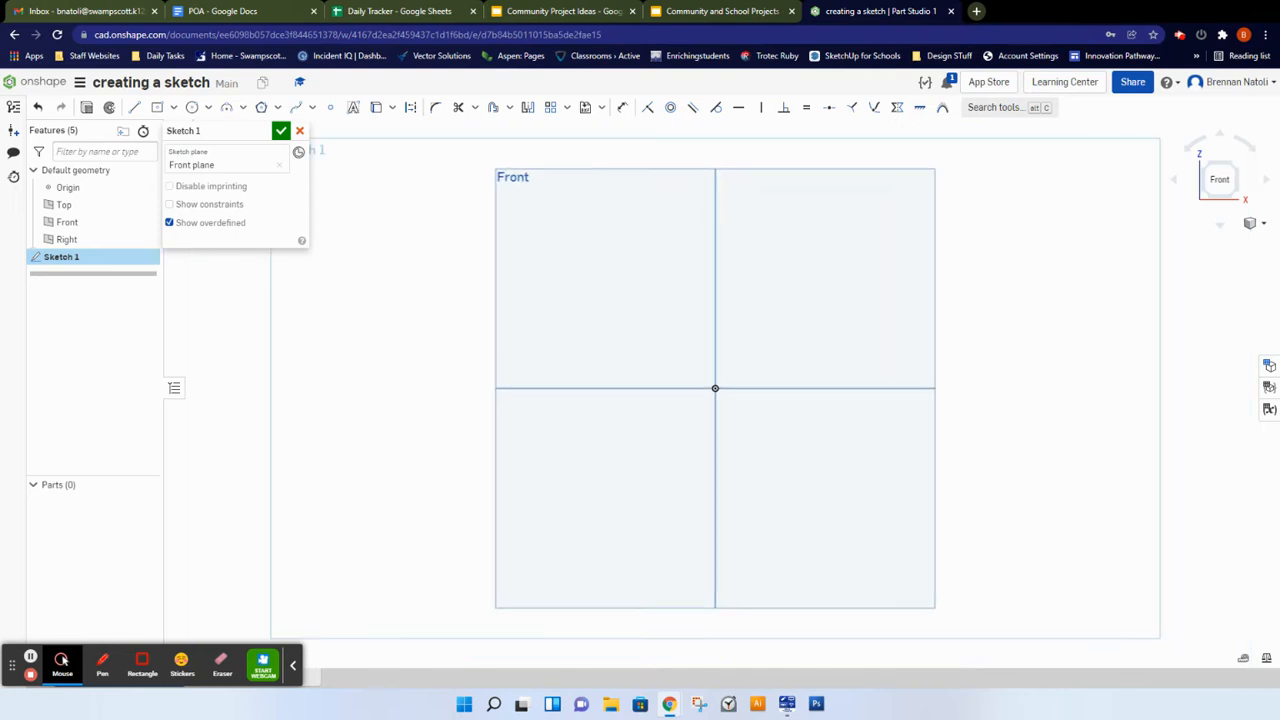
pyautogui.scroll(-1, 1091, 193)
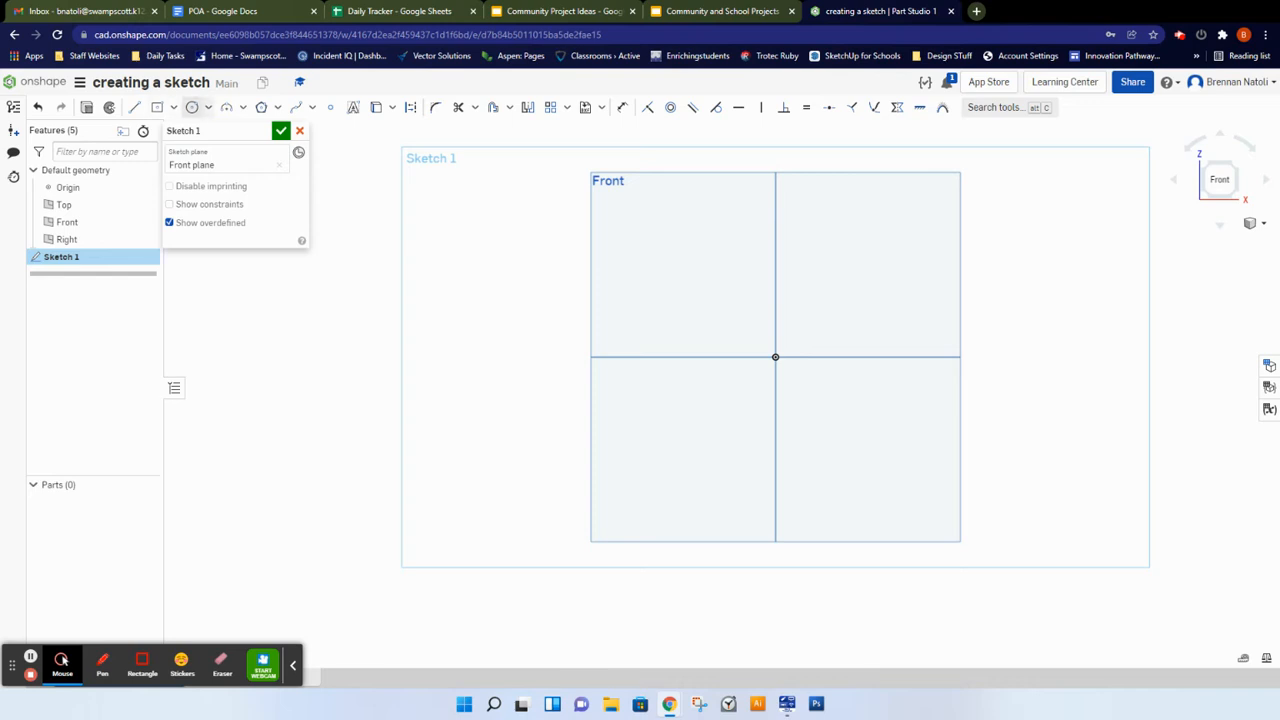
# Step: Draw a circle in the upper-left quadrant of the Front plane and set its diameter to 2
pyautogui.click(192, 107)
pyautogui.press('ctrl')
pyautogui.press('ctrl')
pyautogui.press('ctrl')
pyautogui.press('ctrl')
pyautogui.click(681, 243)
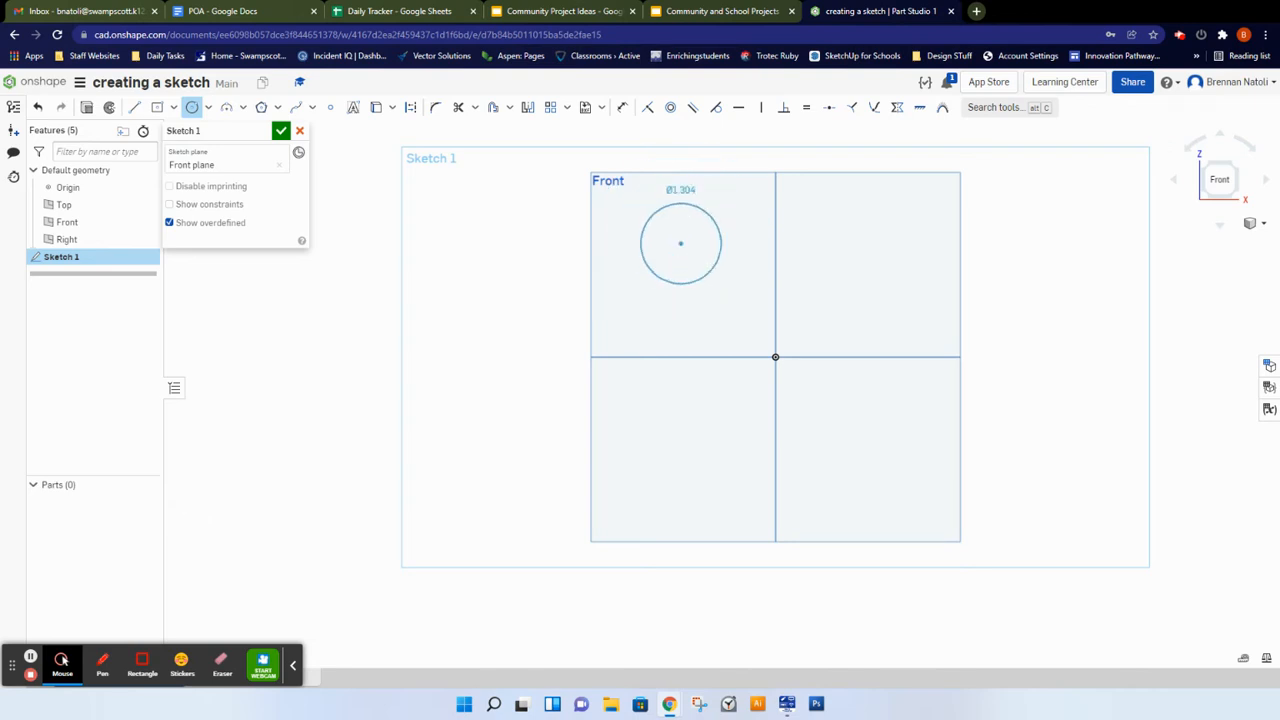
pyautogui.scroll(-1, 703, 278)
pyautogui.scroll(1, 694, 250)
pyautogui.scroll(-1, 694, 250)
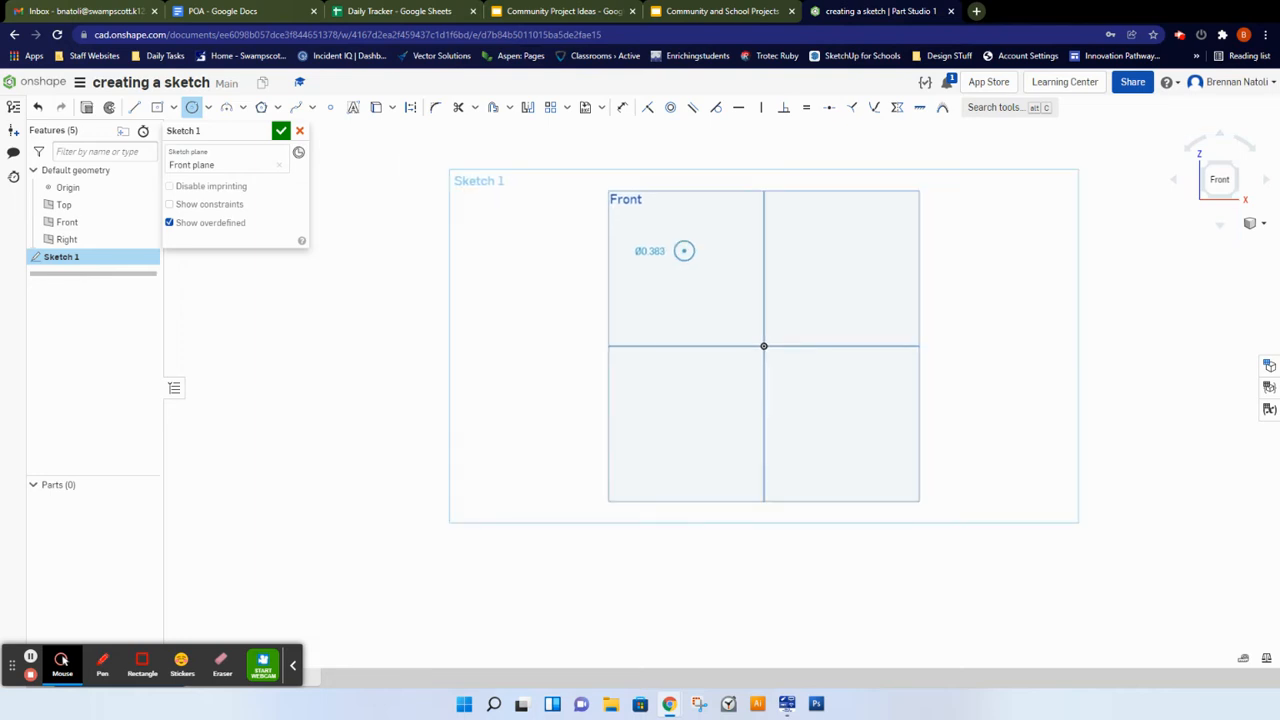
pyautogui.scroll(-1, 695, 256)
pyautogui.scroll(1, 689, 260)
pyautogui.scroll(3, 682, 250)
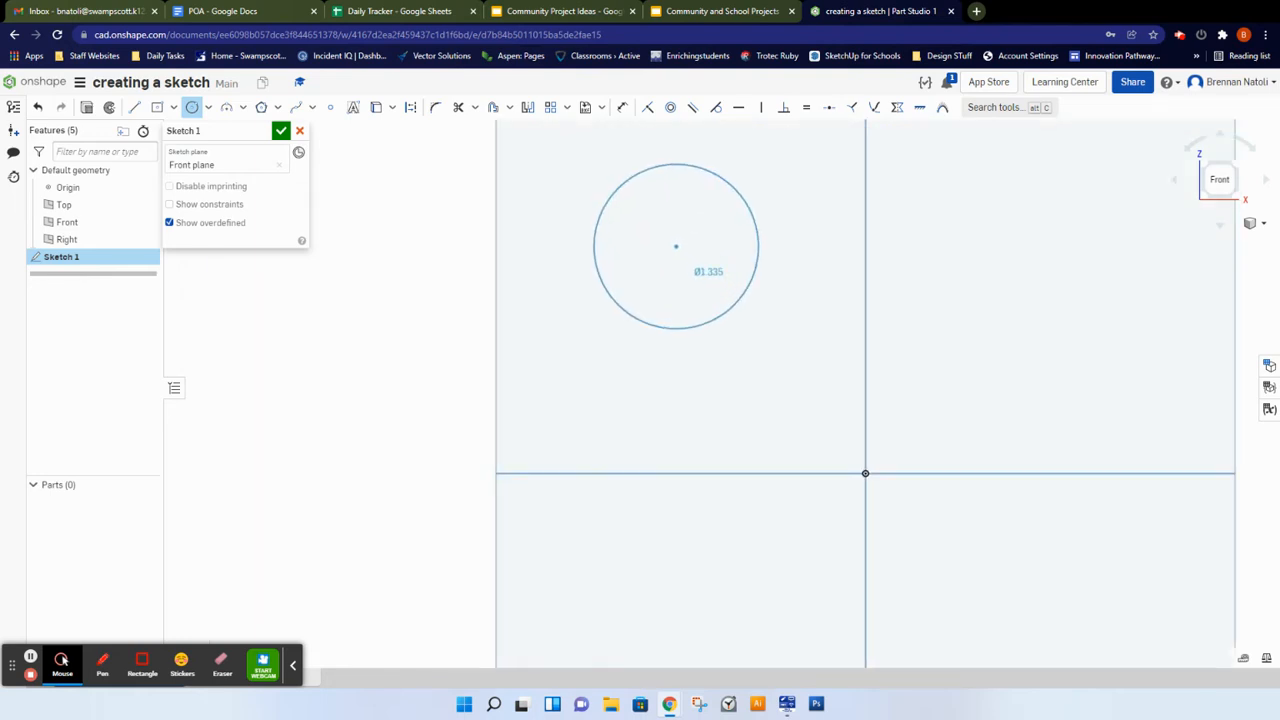
pyautogui.click(744, 300)
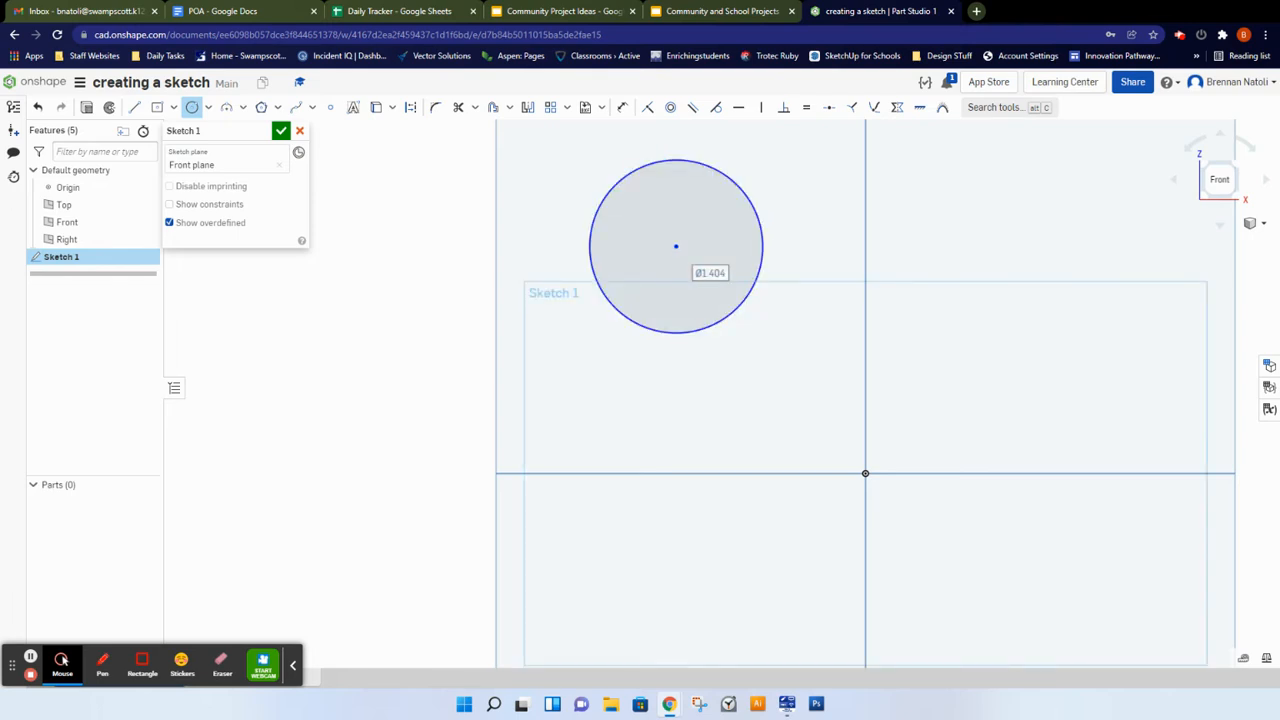
pyautogui.press('ctrl')
pyautogui.press('ctrl')
pyautogui.write('2')
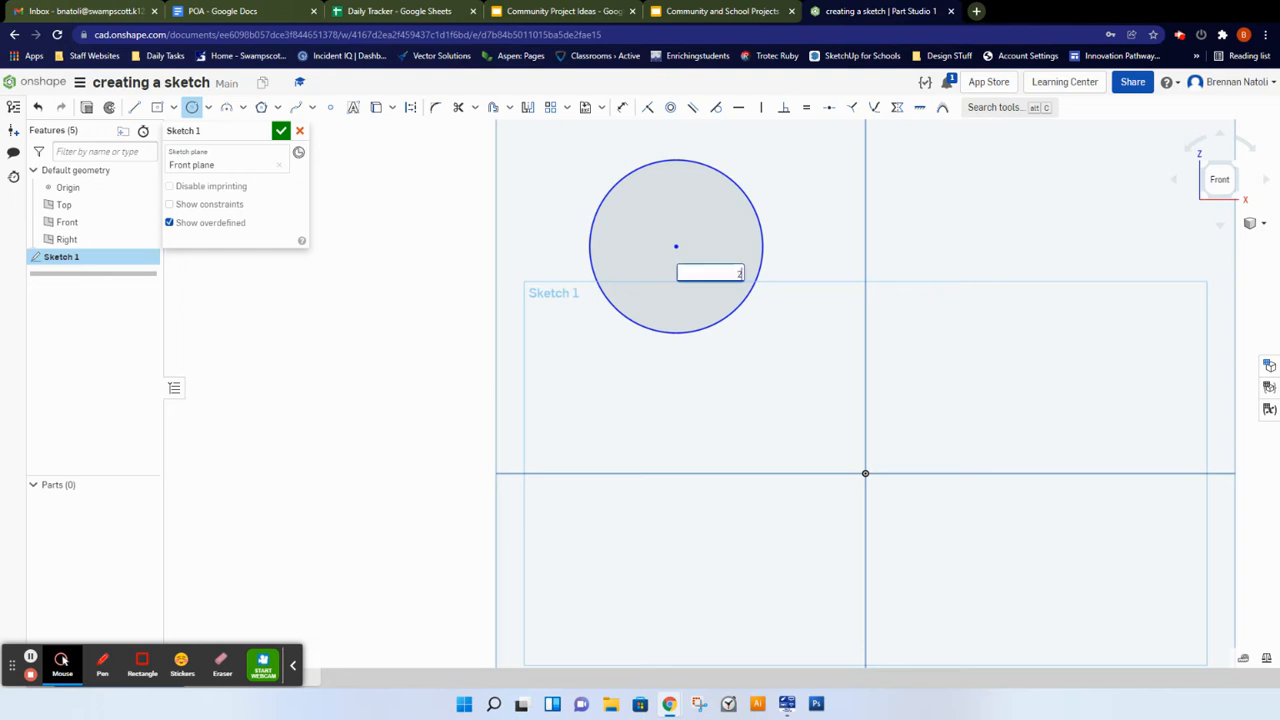
pyautogui.press('Return')
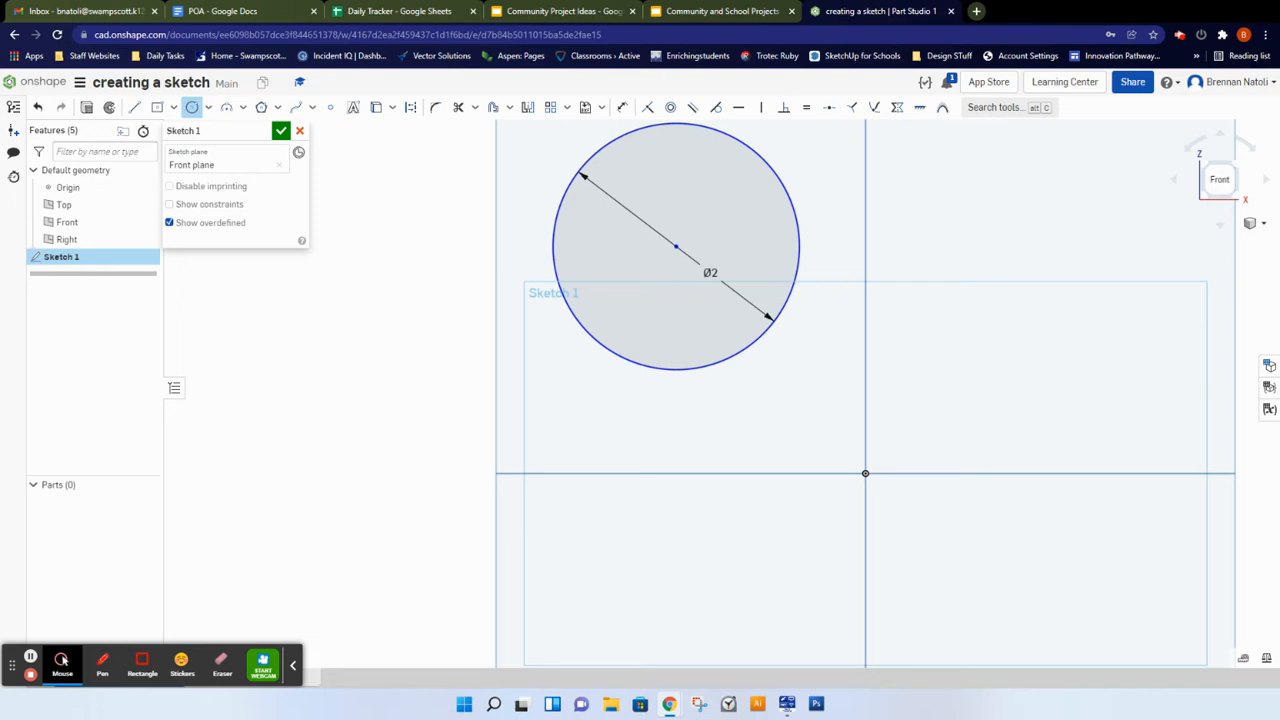
# Step: Sketch three more circles in the upper-right quadrant, about 1.36, 1.07 and 1.09 in diameter
pyautogui.scroll(-2, 702, 286)
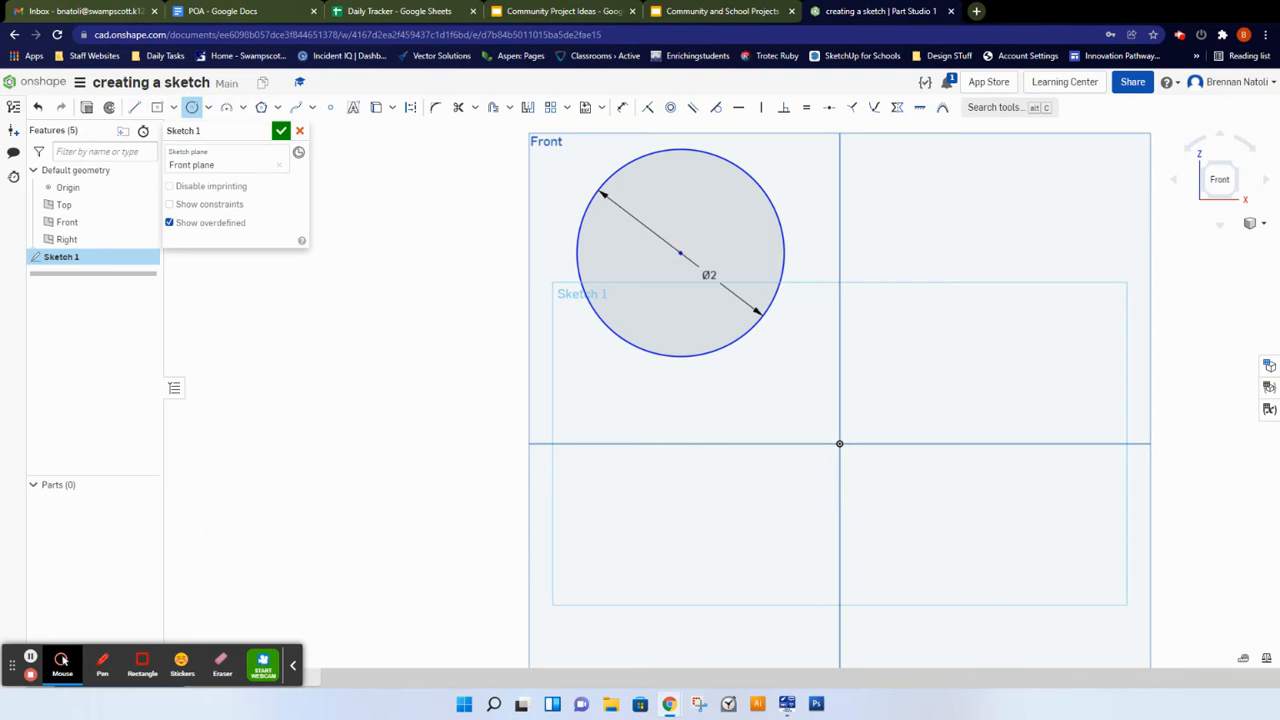
pyautogui.click(954, 217)
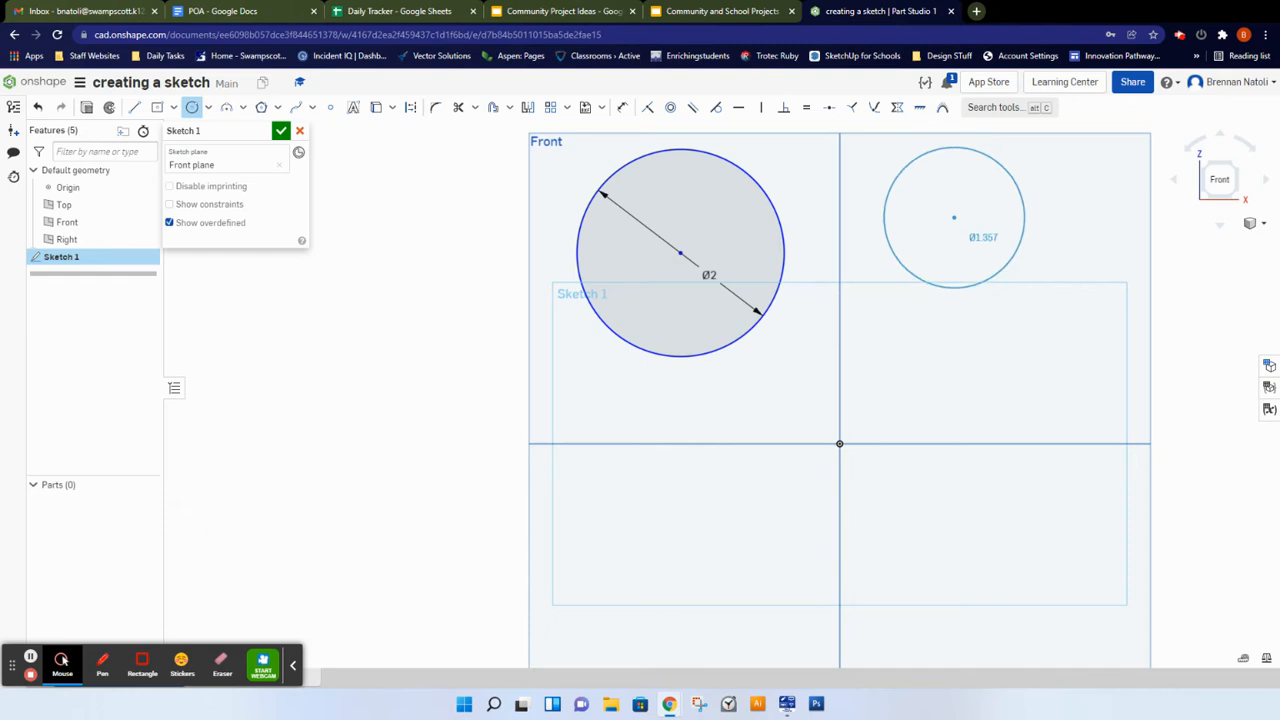
pyautogui.click(1014, 257)
pyautogui.click(933, 369)
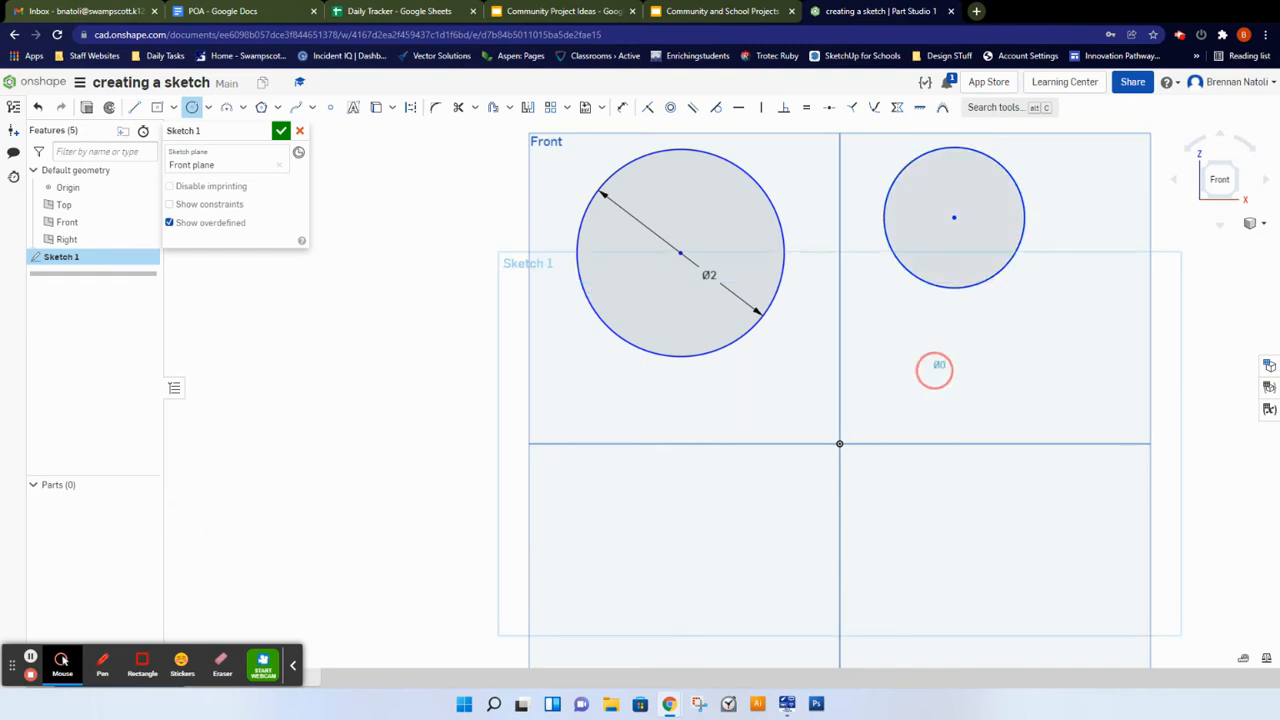
pyautogui.click(986, 351)
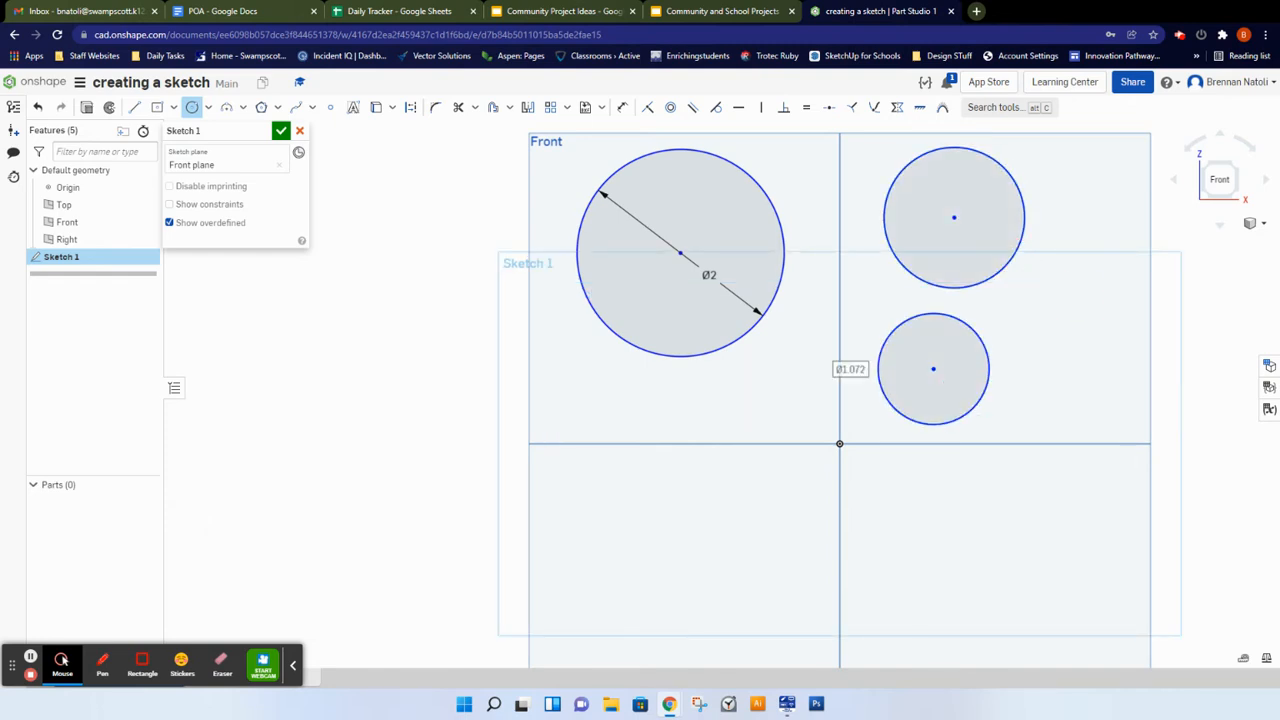
pyautogui.click(1075, 294)
pyautogui.click(1114, 336)
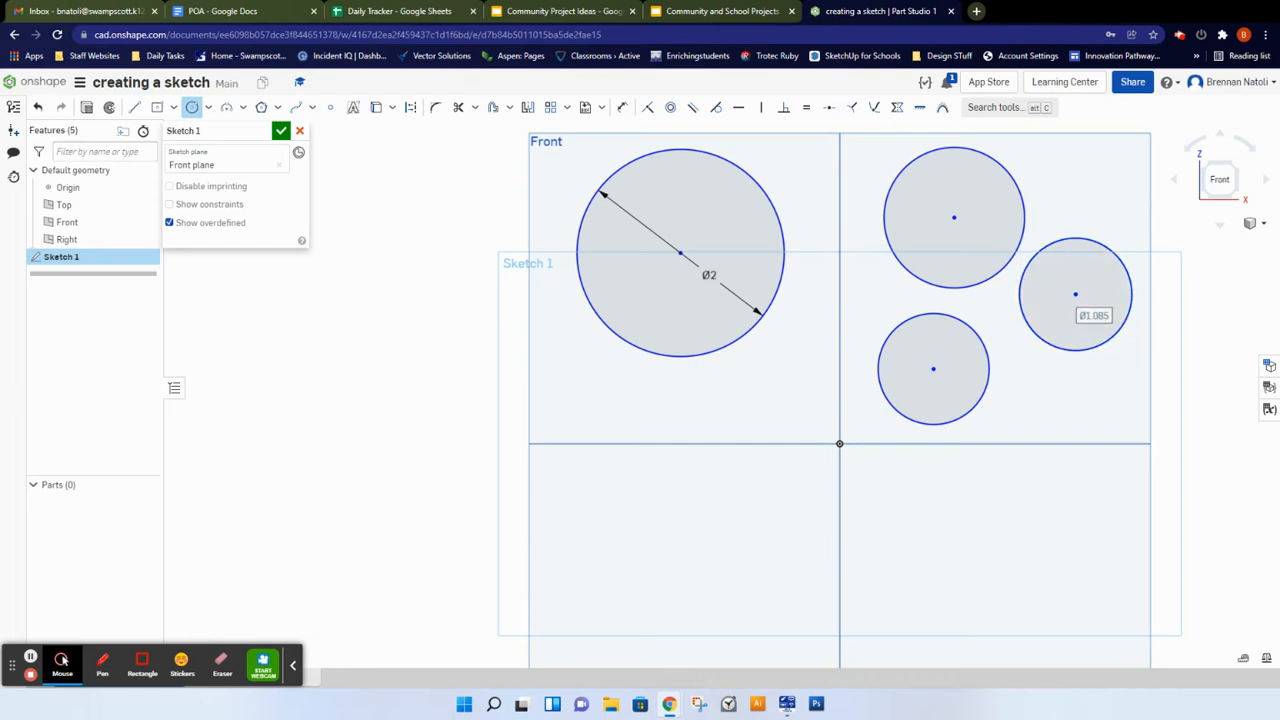
# Step: Sketch a circle about 1 in diameter to the left of the Front plane, then exit the circle tool
pyautogui.scroll(-1, 820, 373)
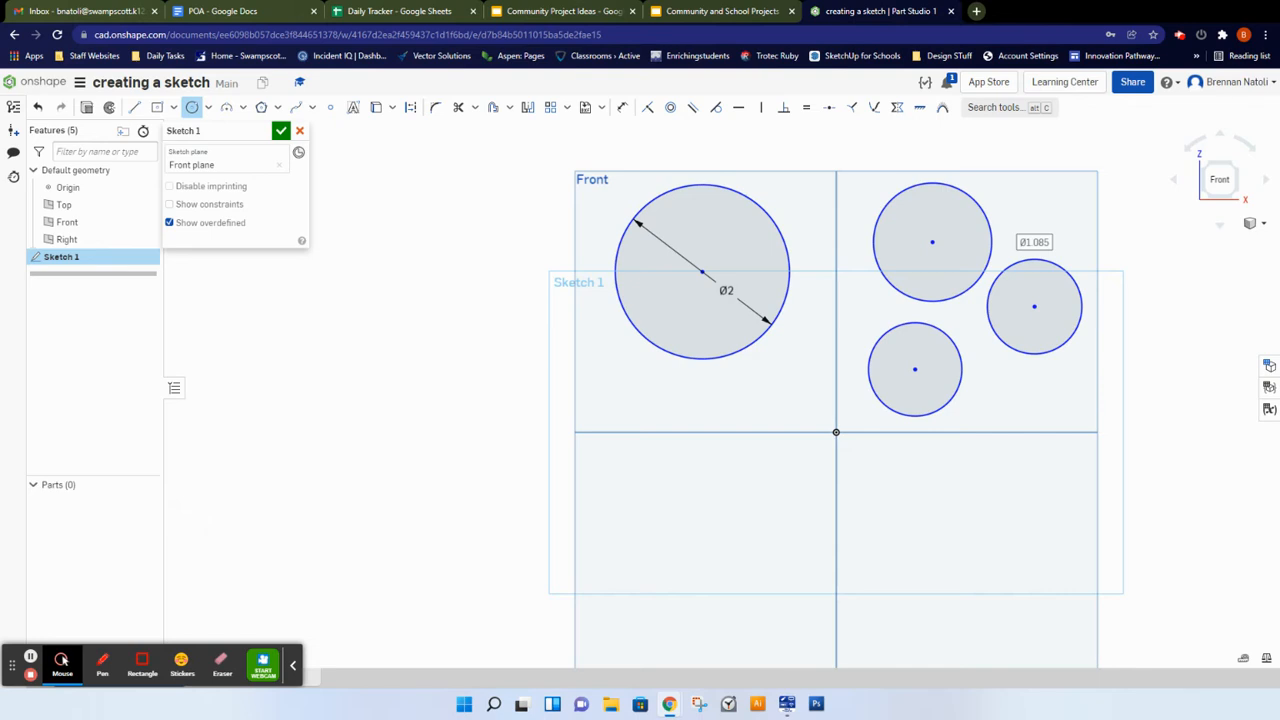
pyautogui.click(432, 188)
pyautogui.click(390, 188)
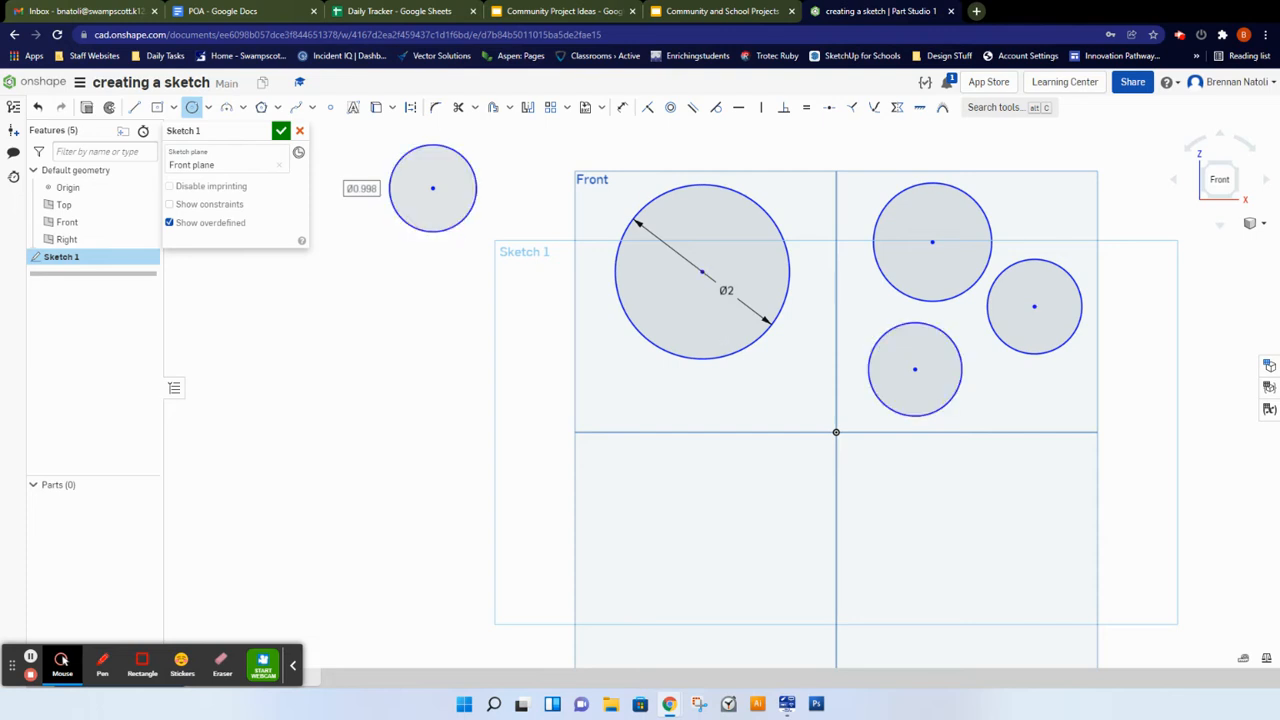
pyautogui.click(950, 355)
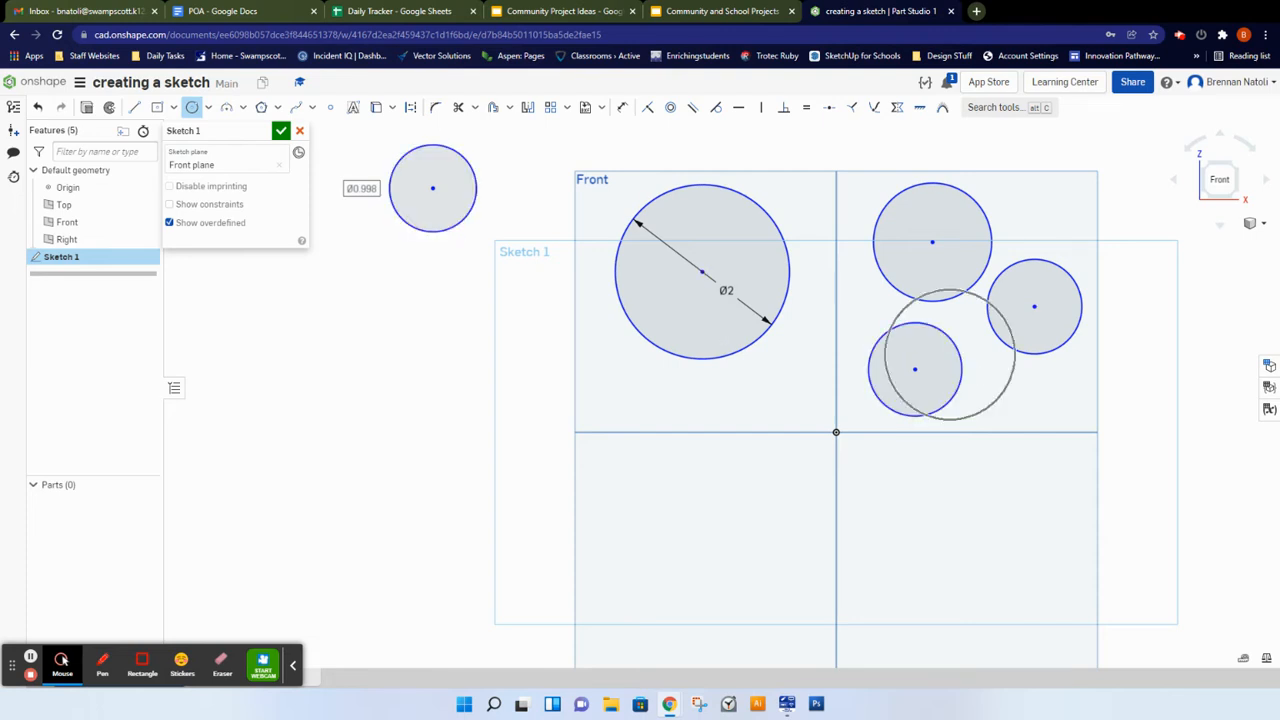
pyautogui.press('Escape')
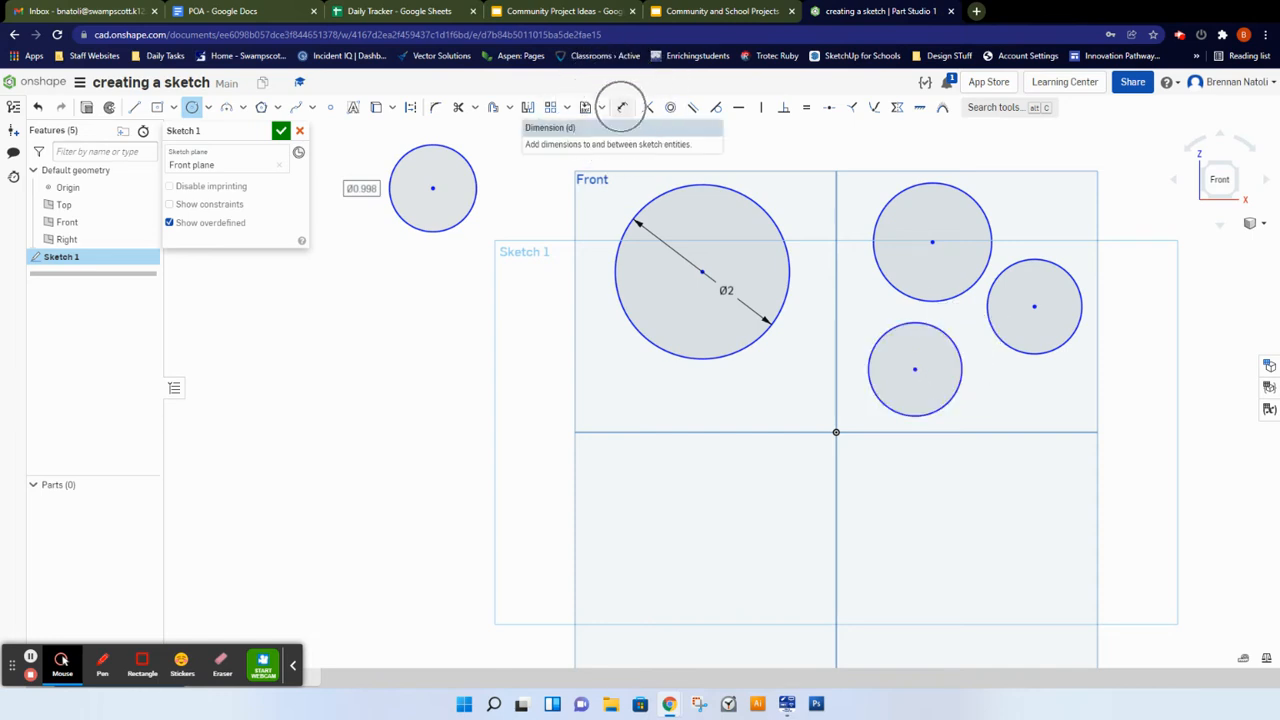
# Step: Dimension the lower circle in the upper-right quadrant with a diameter of 1
pyautogui.click(621, 107)
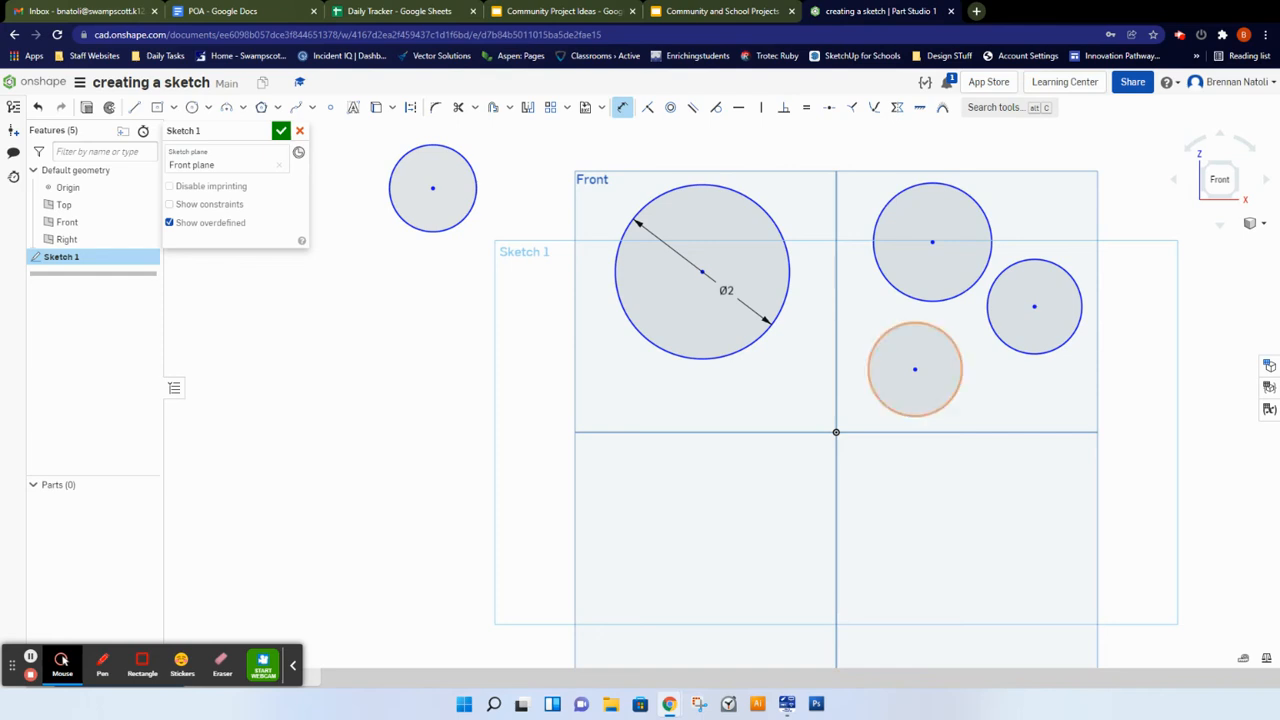
pyautogui.click(958, 388)
pyautogui.click(959, 389)
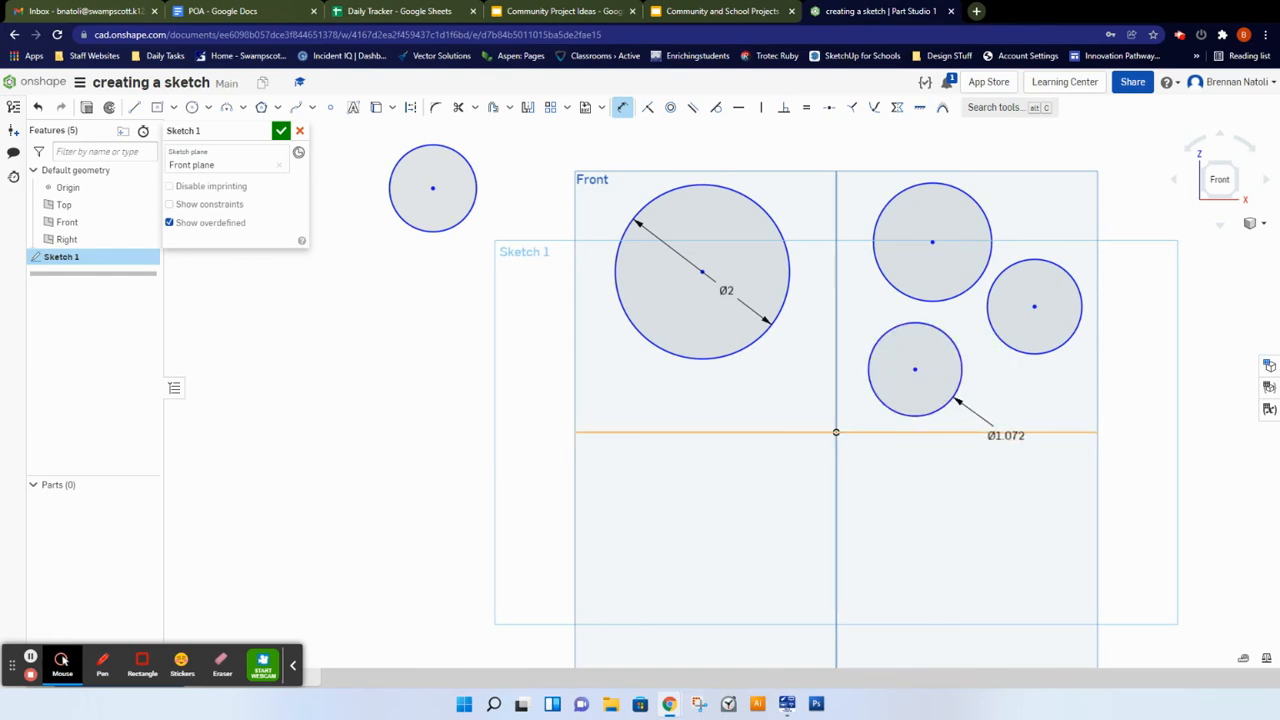
pyautogui.click(1018, 417)
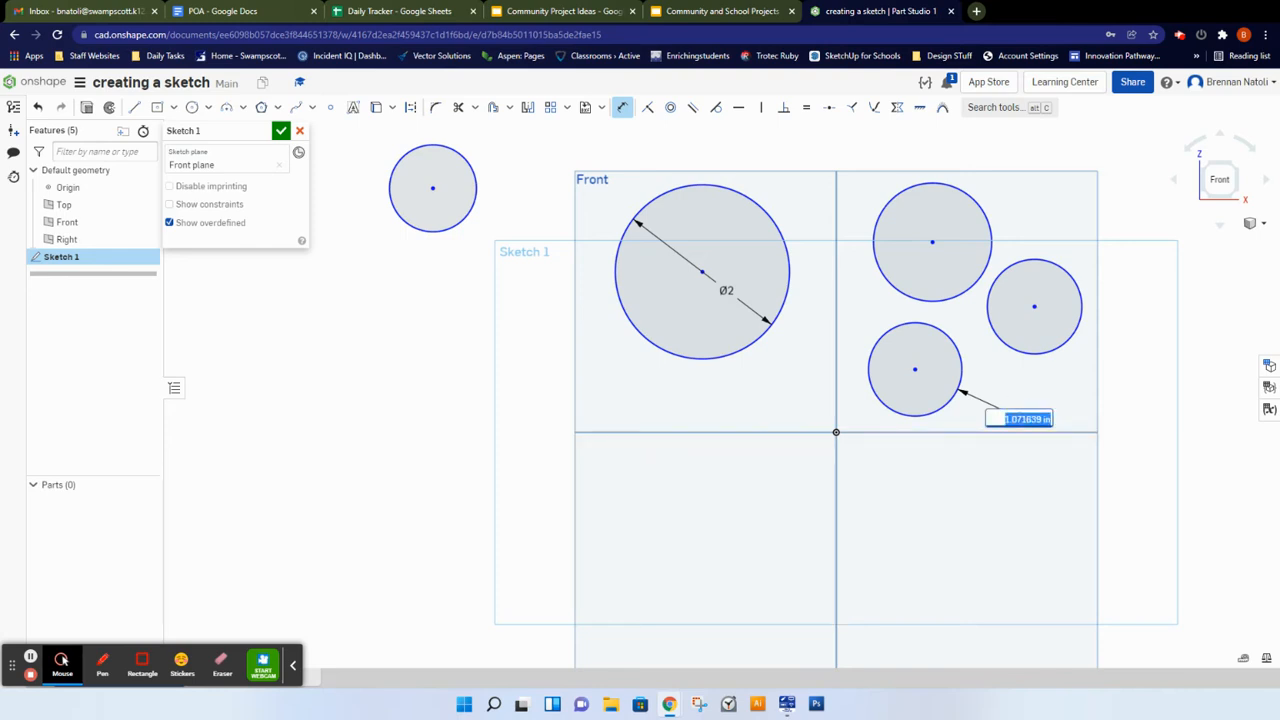
pyautogui.write('1')
pyautogui.press('Return')
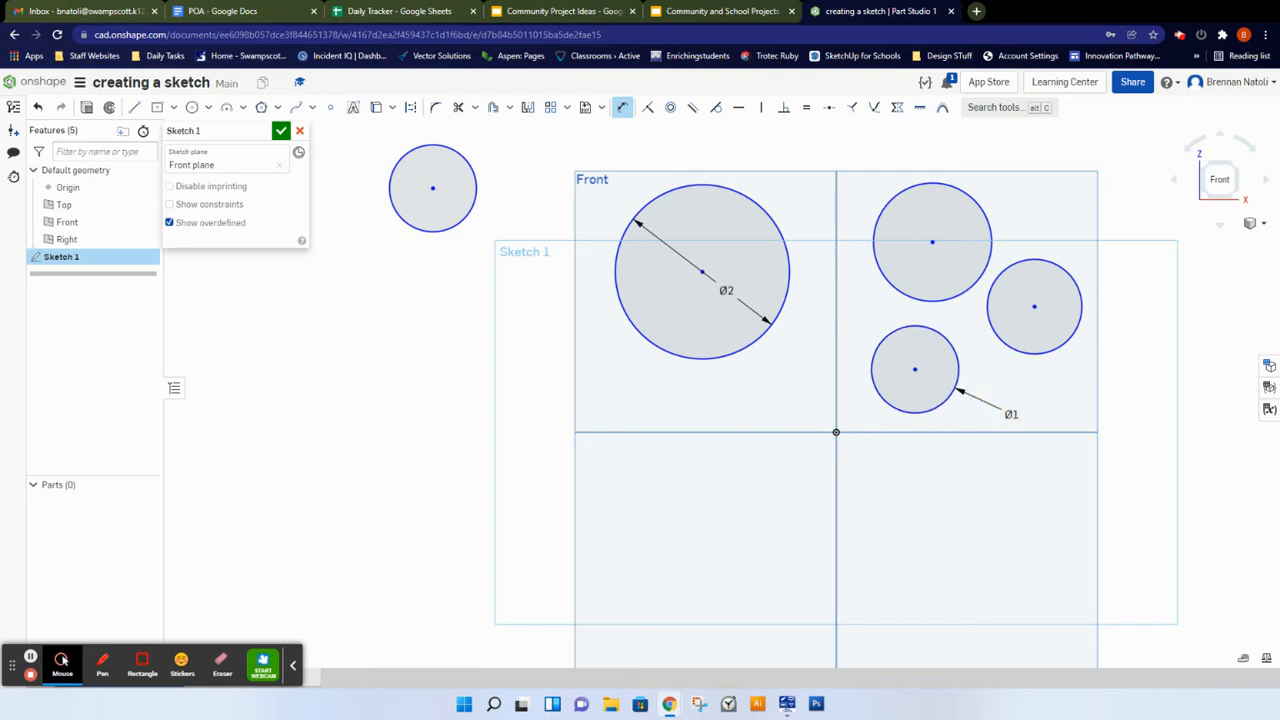
# Step: Dimension the top circle in the upper-right quadrant with a diameter of 2.5
pyautogui.click(979, 201)
pyautogui.click(1058, 170)
pyautogui.write('2')
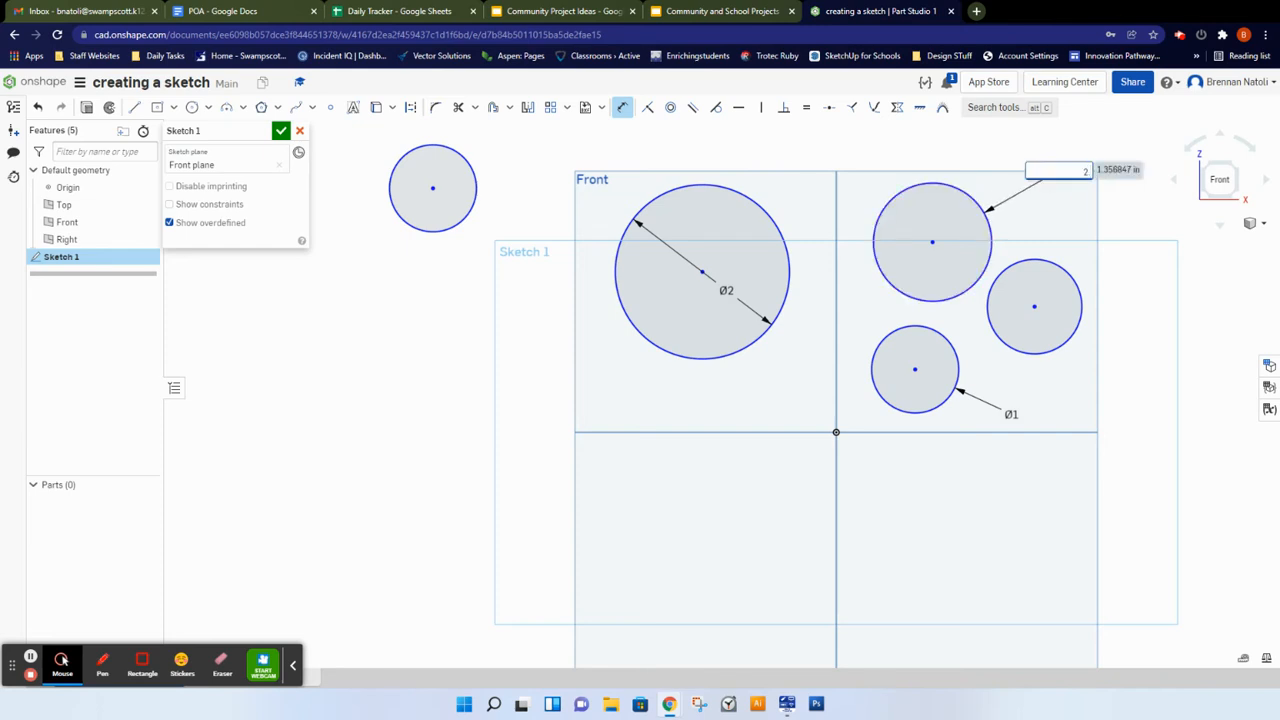
pyautogui.press('Escape')
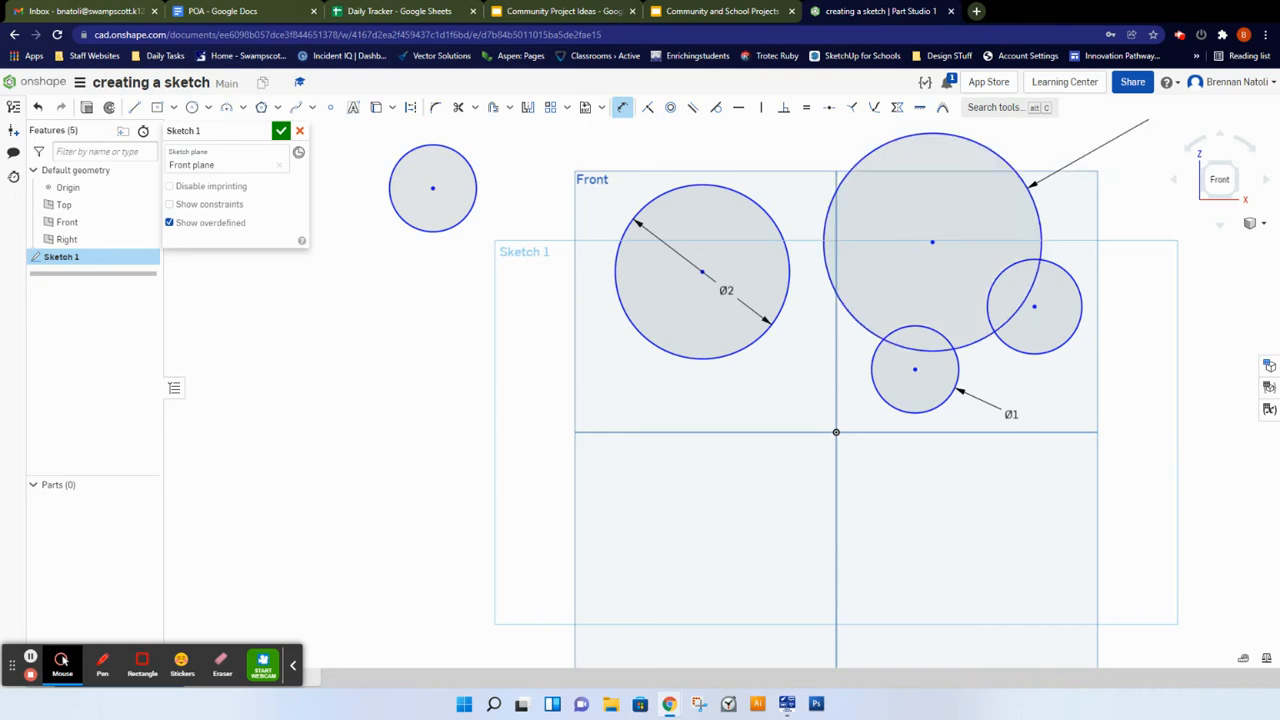
pyautogui.scroll(-2, 1062, 225)
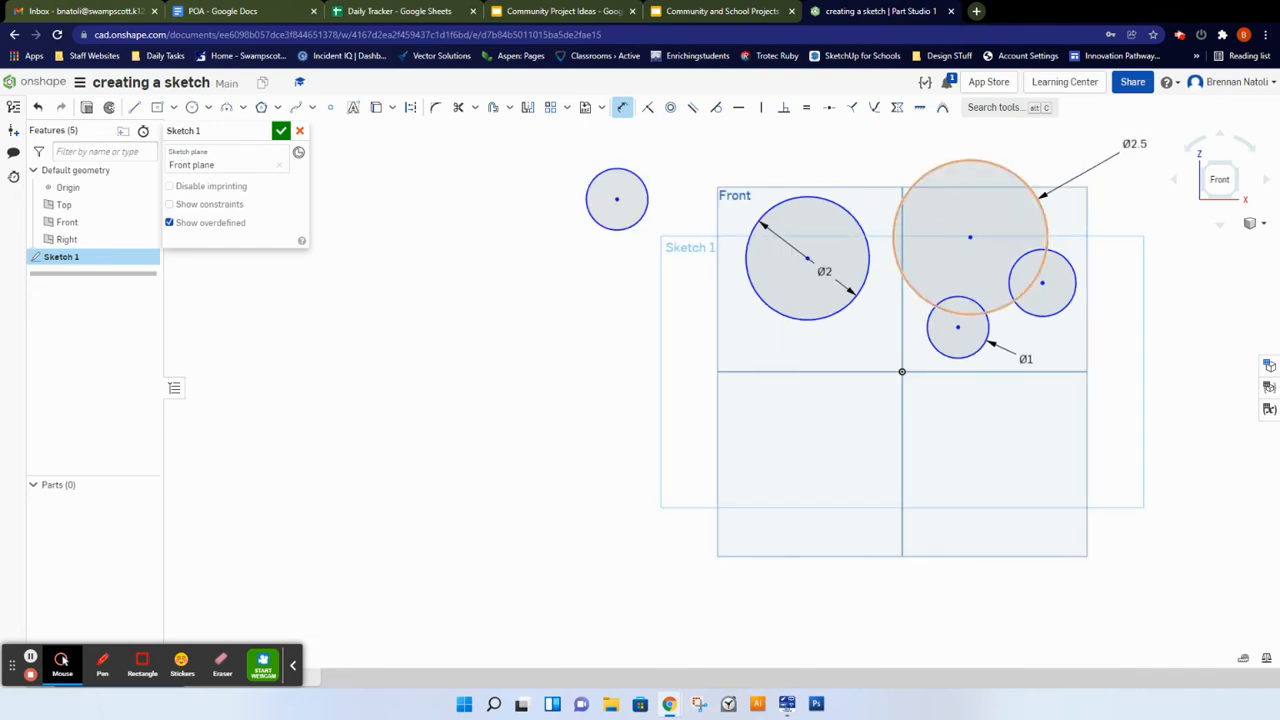
# Step: Dimension the circle left of the Front plane with a diameter of 3
pyautogui.click(645, 190)
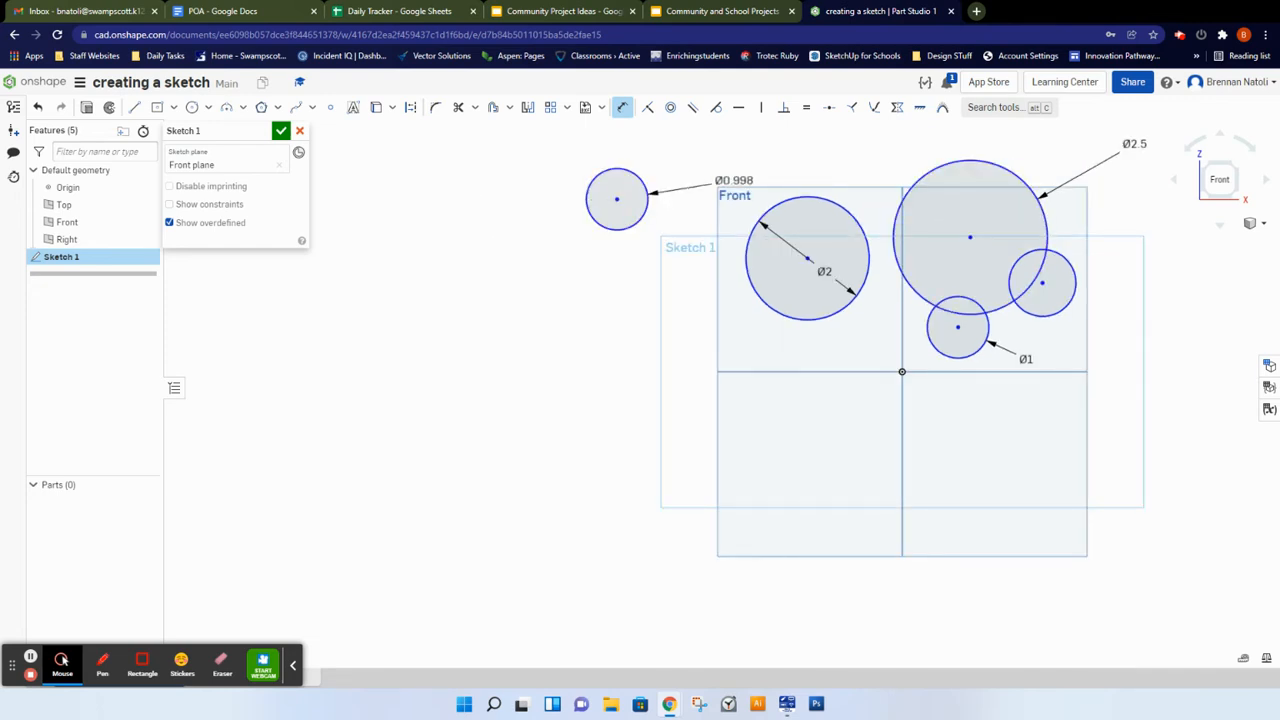
pyautogui.click(750, 156)
pyautogui.write('3')
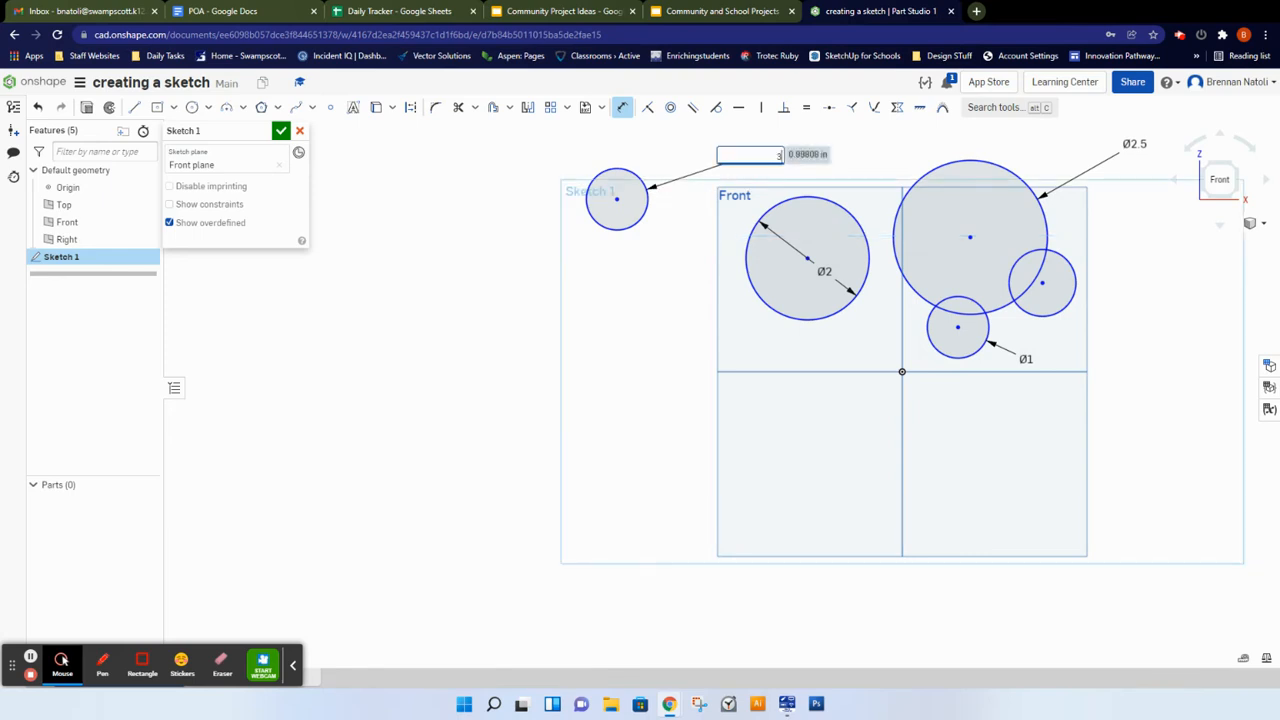
pyautogui.press('Return')
pyautogui.scroll(-4, 761, 249)
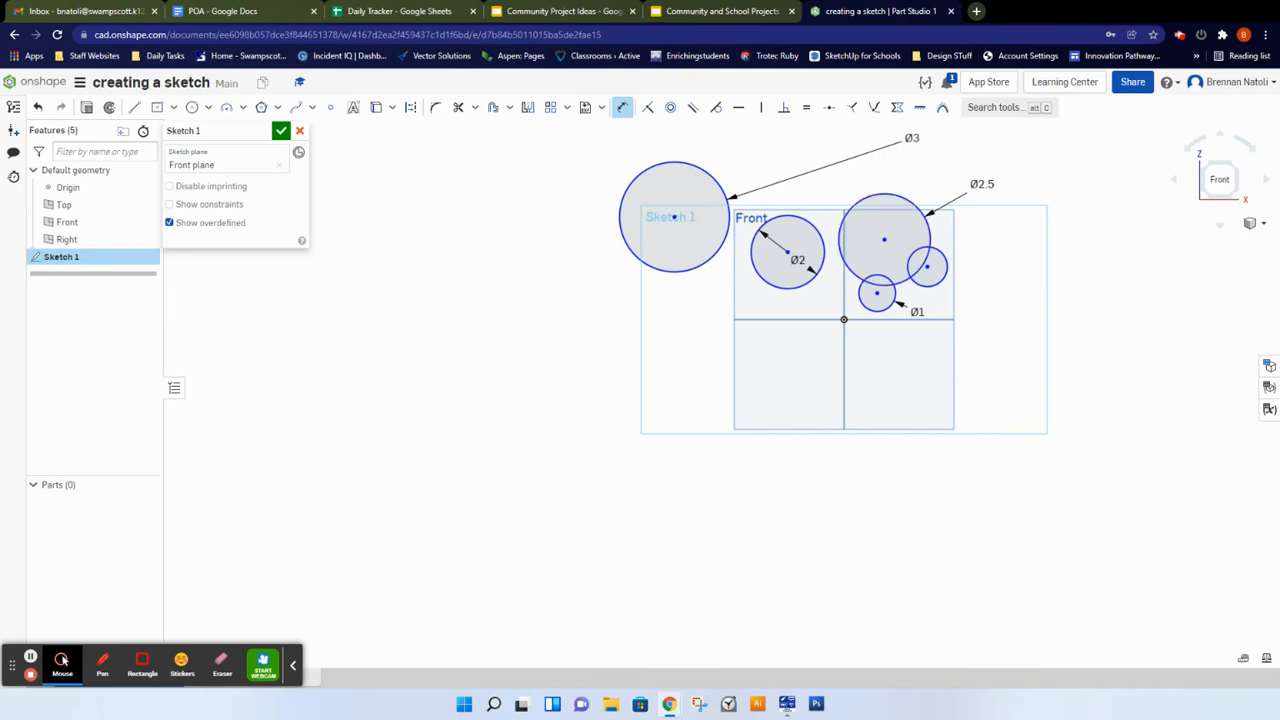
pyautogui.scroll(-2, 895, 138)
pyautogui.moveTo(966, 238); pyautogui.dragTo(974, 350, button='middle')
pyautogui.scroll(1, 956, 272)
pyautogui.scroll(1, 960, 283)
pyautogui.moveTo(965, 399)
pyautogui.mouseDown(button='middle')
pyautogui.moveTo(783, 289)
pyautogui.moveTo(714, 273)
pyautogui.mouseUp(button='middle')
pyautogui.moveTo(624, 262); pyautogui.dragTo(717, 341, button='middle')
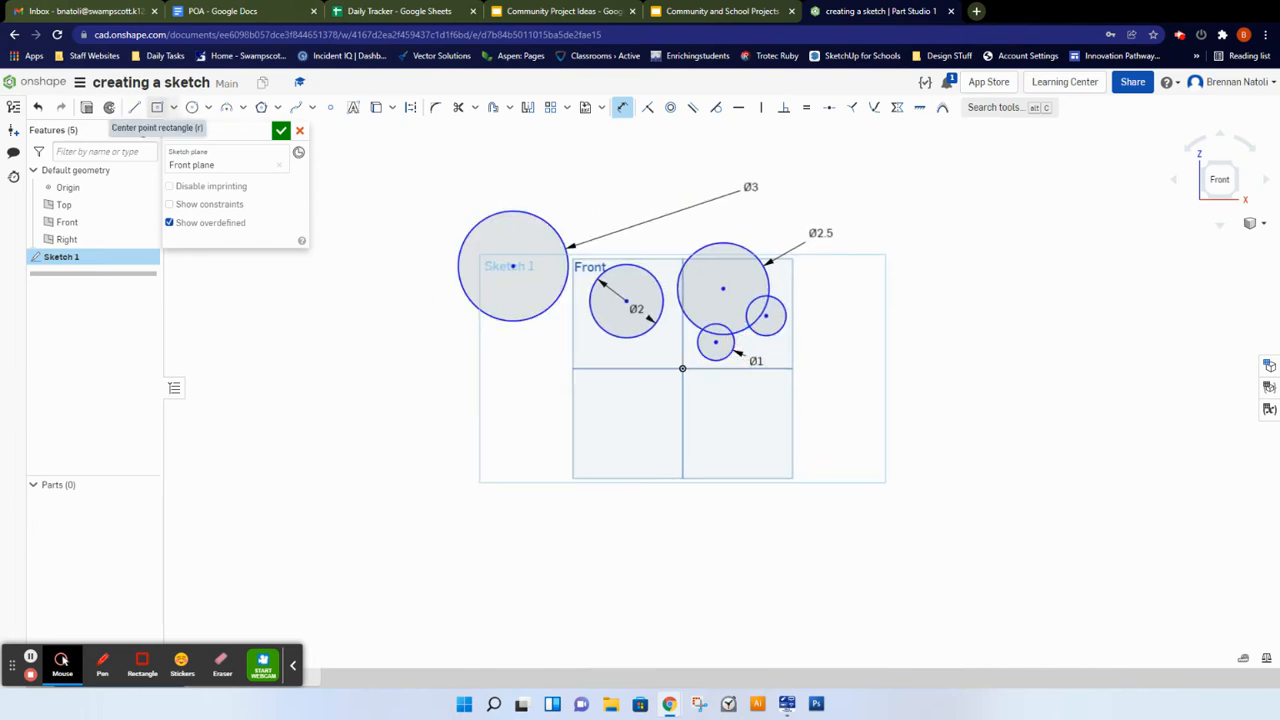
pyautogui.moveTo(538, 229); pyautogui.dragTo(566, 206, button='middle')
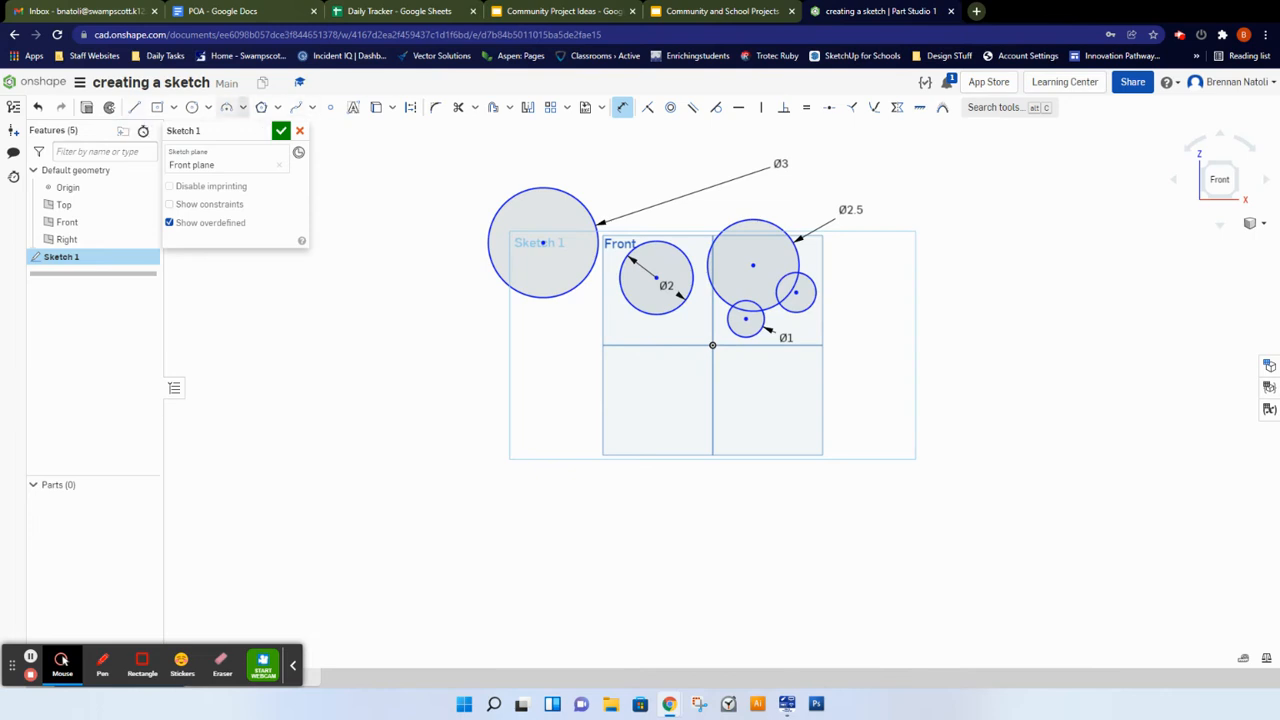
pyautogui.scroll(1, 528, 268)
pyautogui.moveTo(528, 268); pyautogui.dragTo(657, 309, button='middle')
pyautogui.scroll(-1, 655, 309)
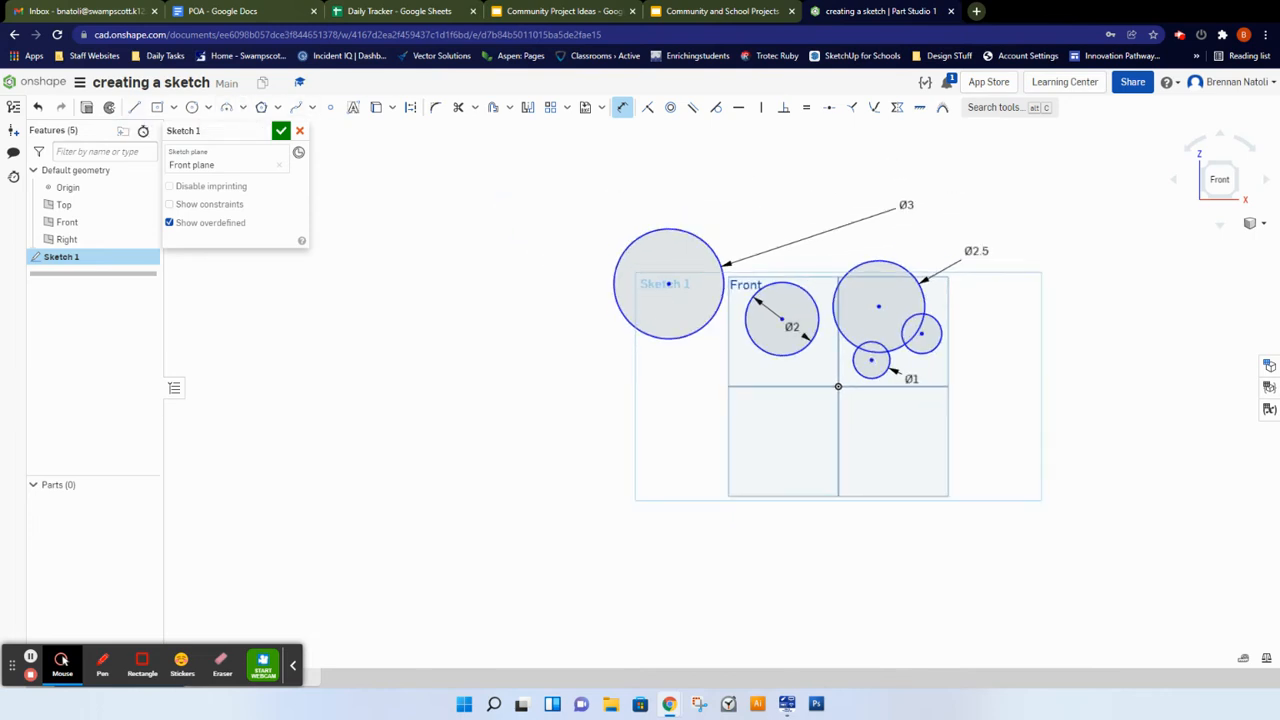
pyautogui.moveTo(711, 349); pyautogui.dragTo(674, 323, button='middle')
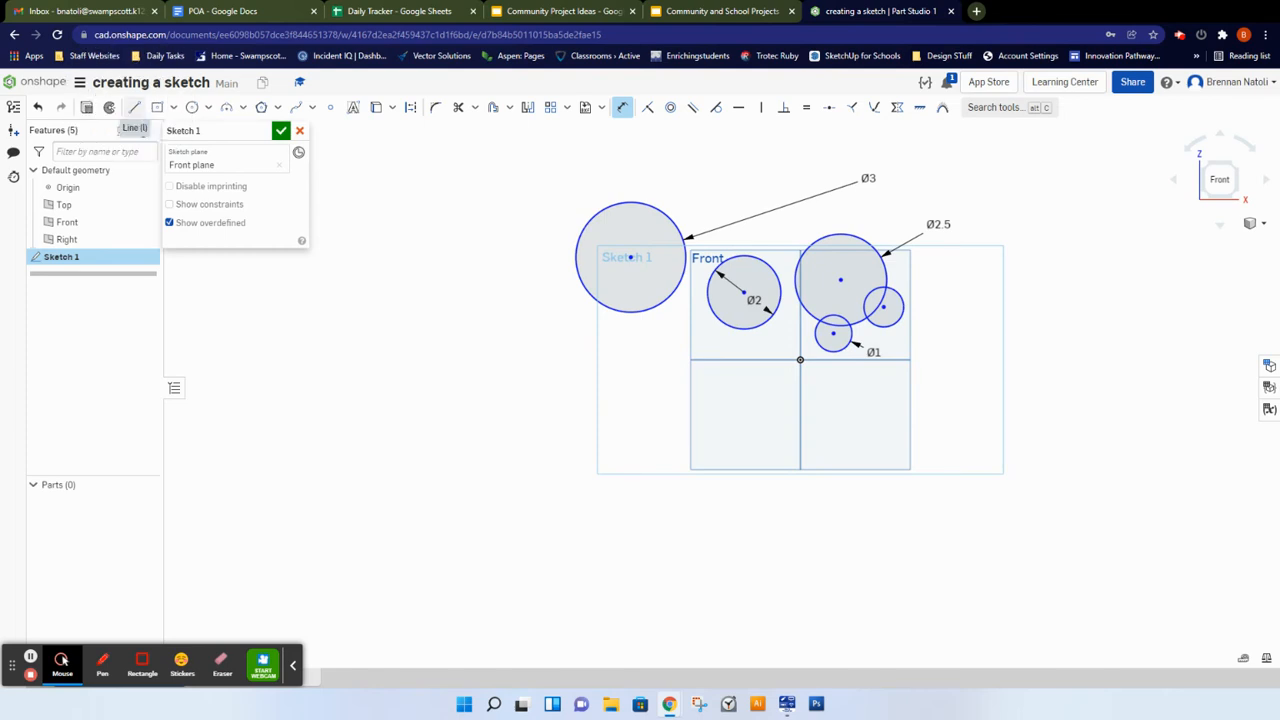
# Step: Draw a closed multi-segment line profile spanning the two lower quadrants of the Front plane
pyautogui.click(134, 107)
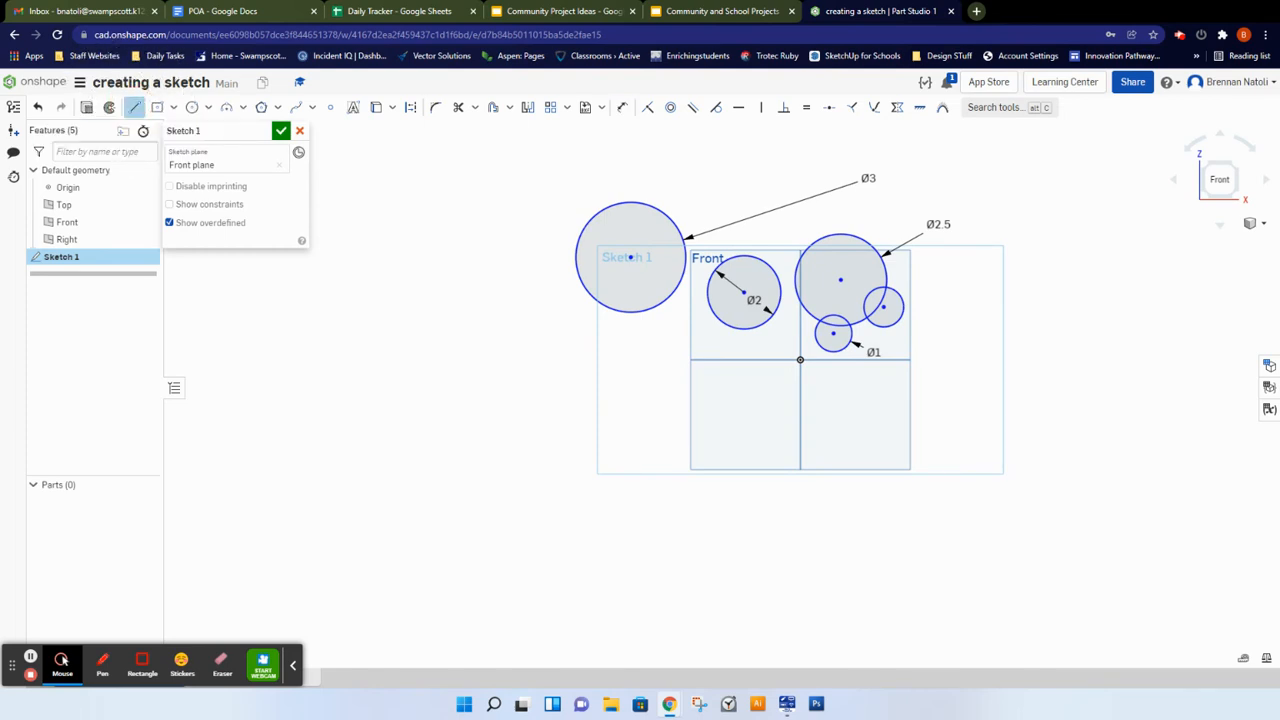
pyautogui.click(843, 441)
pyautogui.click(953, 442)
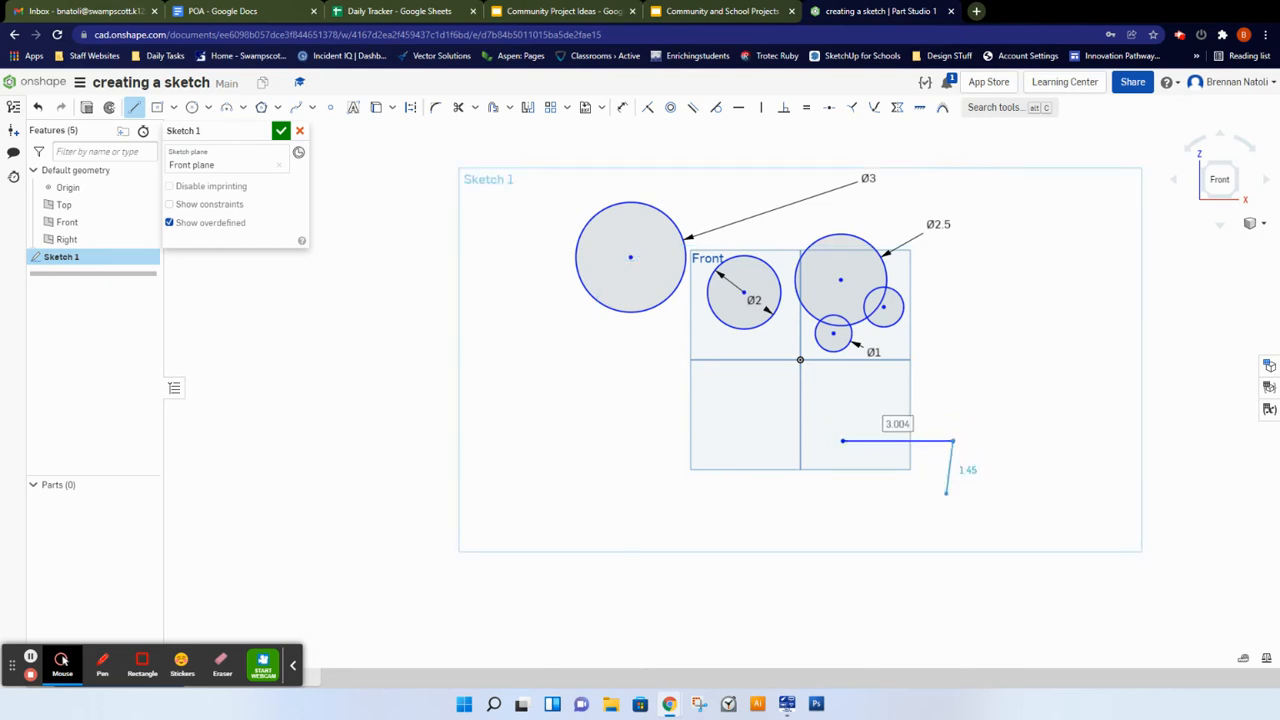
pyautogui.click(953, 509)
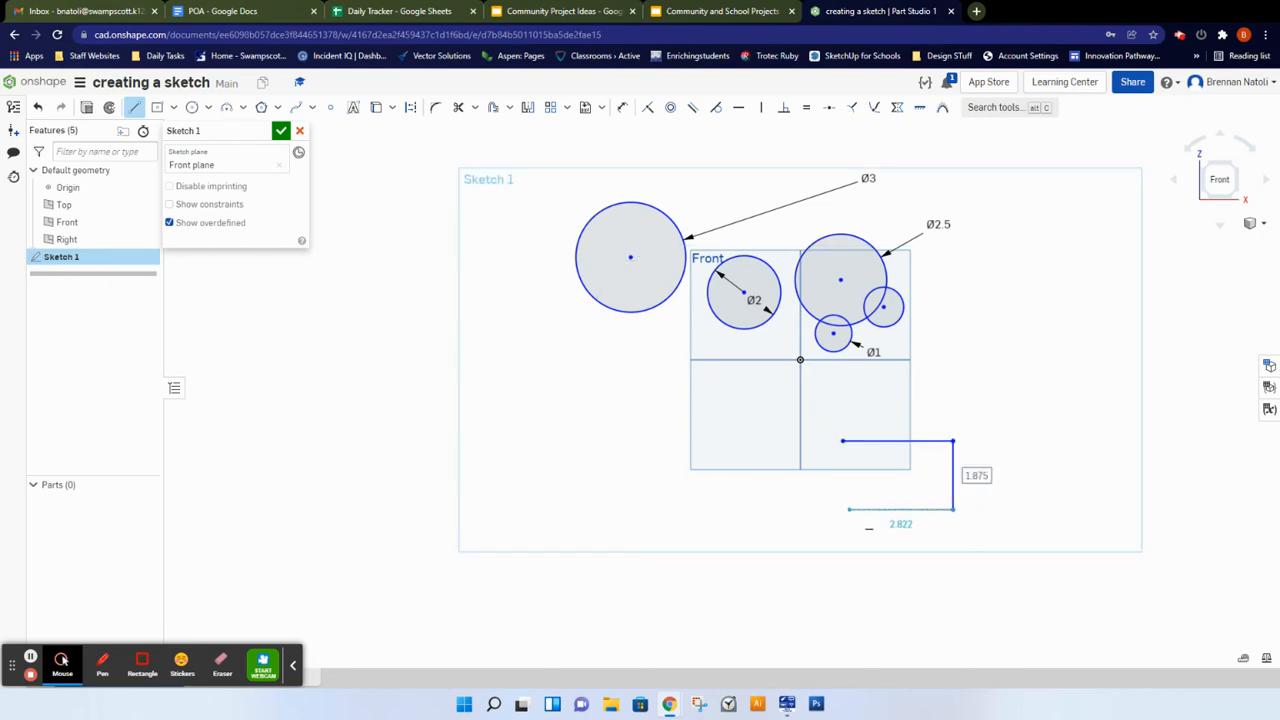
pyautogui.click(849, 509)
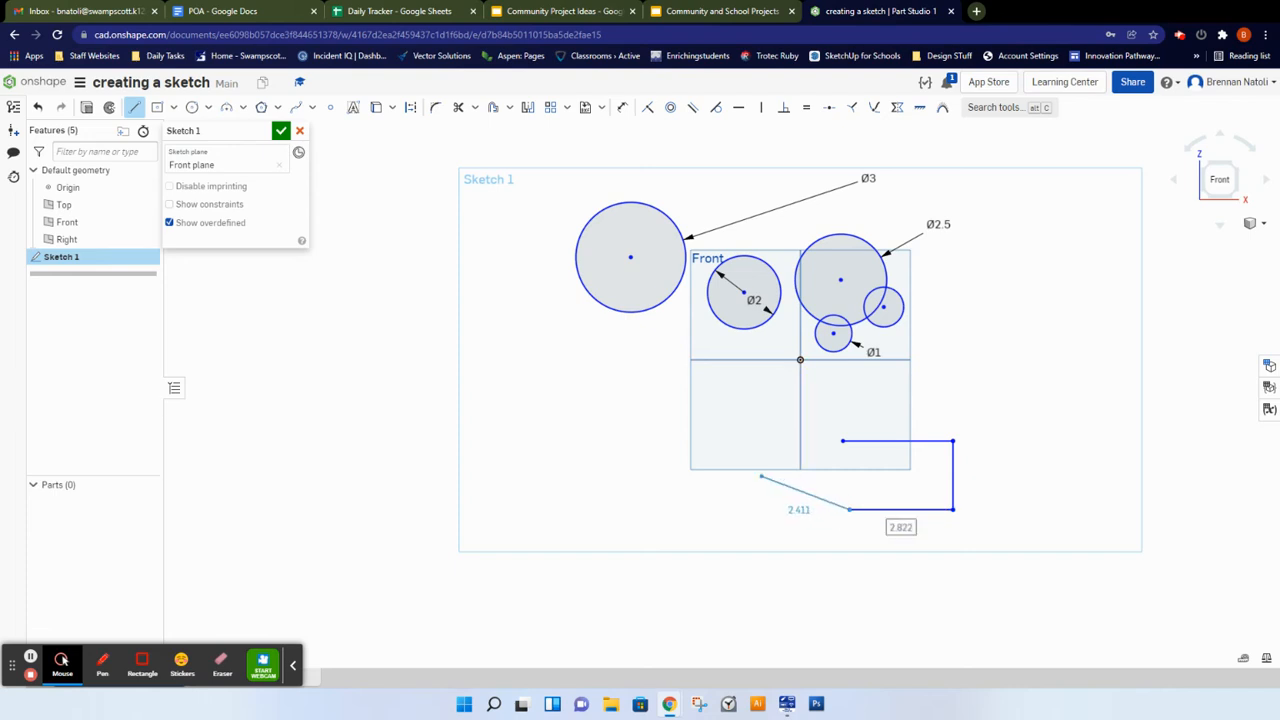
pyautogui.click(720, 457)
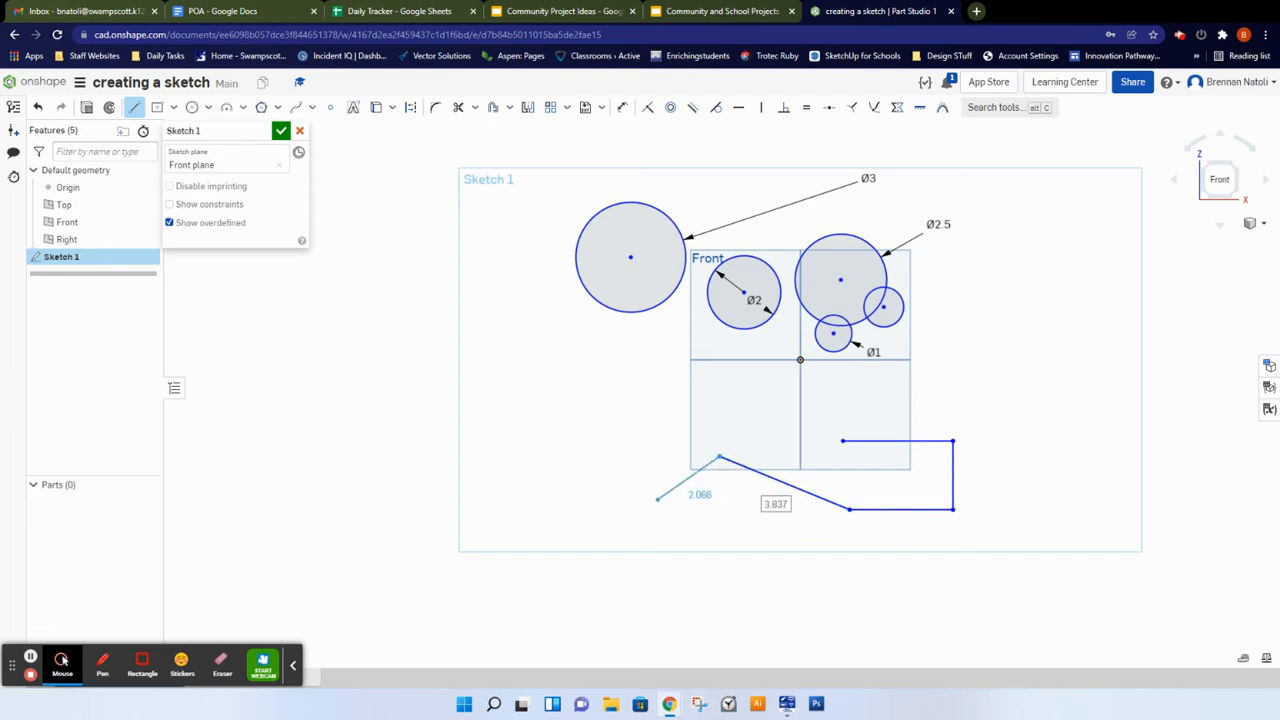
pyautogui.click(625, 467)
pyautogui.click(633, 390)
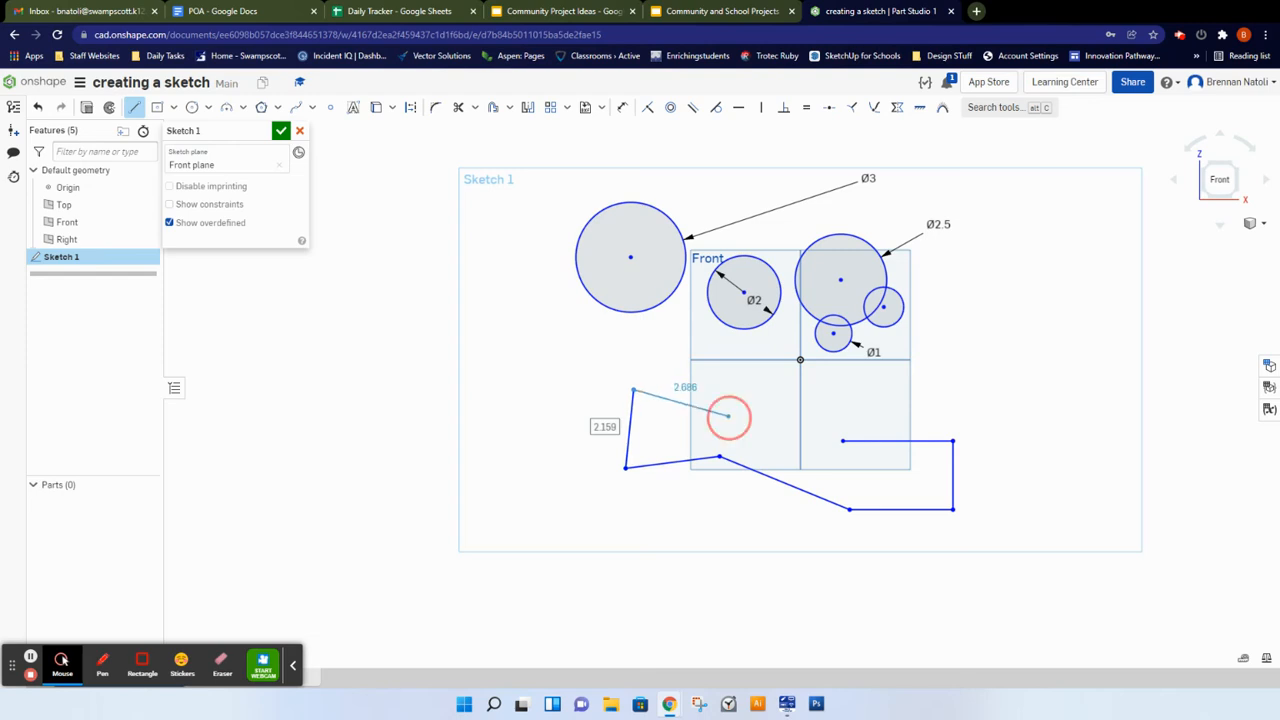
pyautogui.click(728, 416)
pyautogui.click(849, 398)
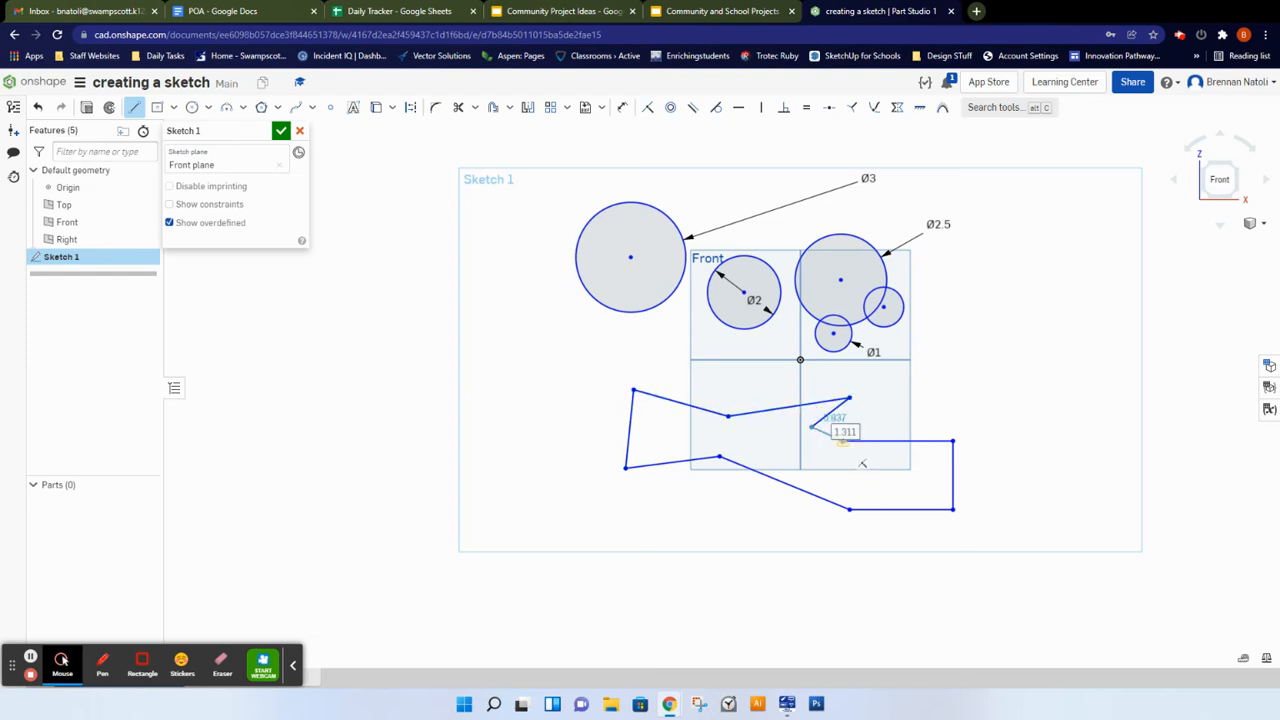
pyautogui.click(843, 441)
# Step: Draw a vertical line about 2.8 long to the right of the profile, then exit the line tool
pyautogui.moveTo(1056, 392); pyautogui.dragTo(849, 402, button='middle')
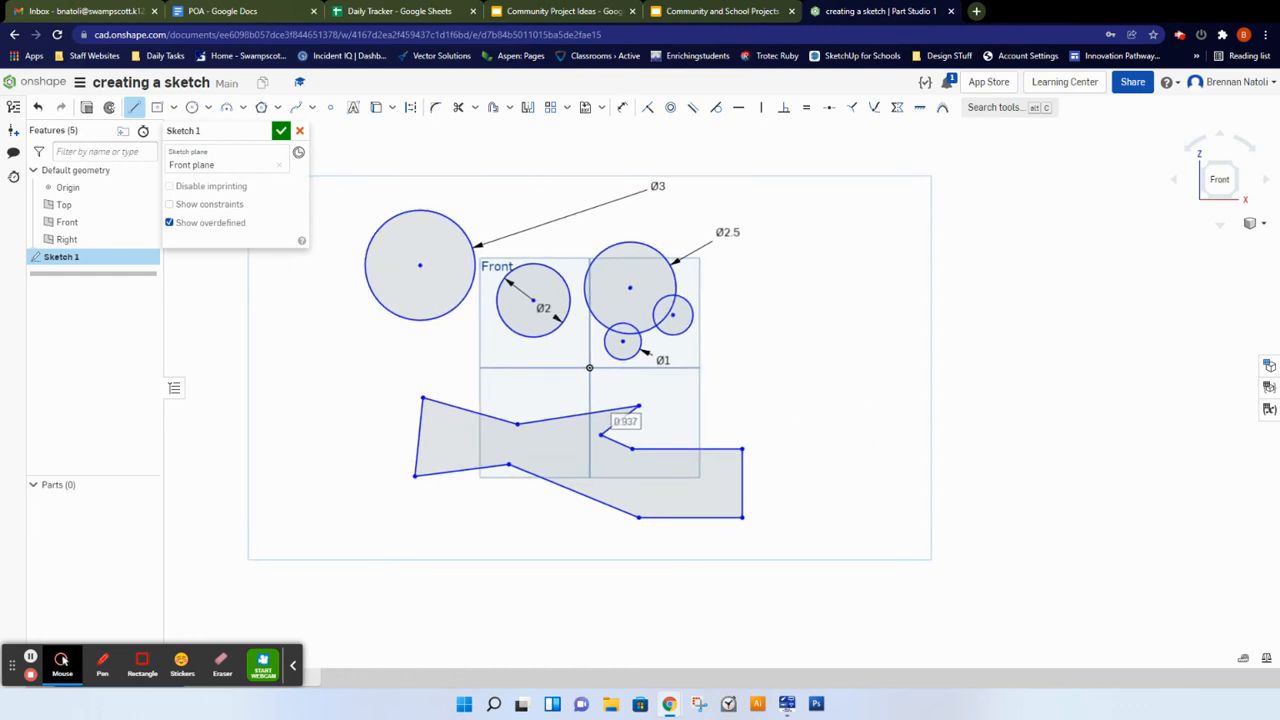
pyautogui.click(858, 377)
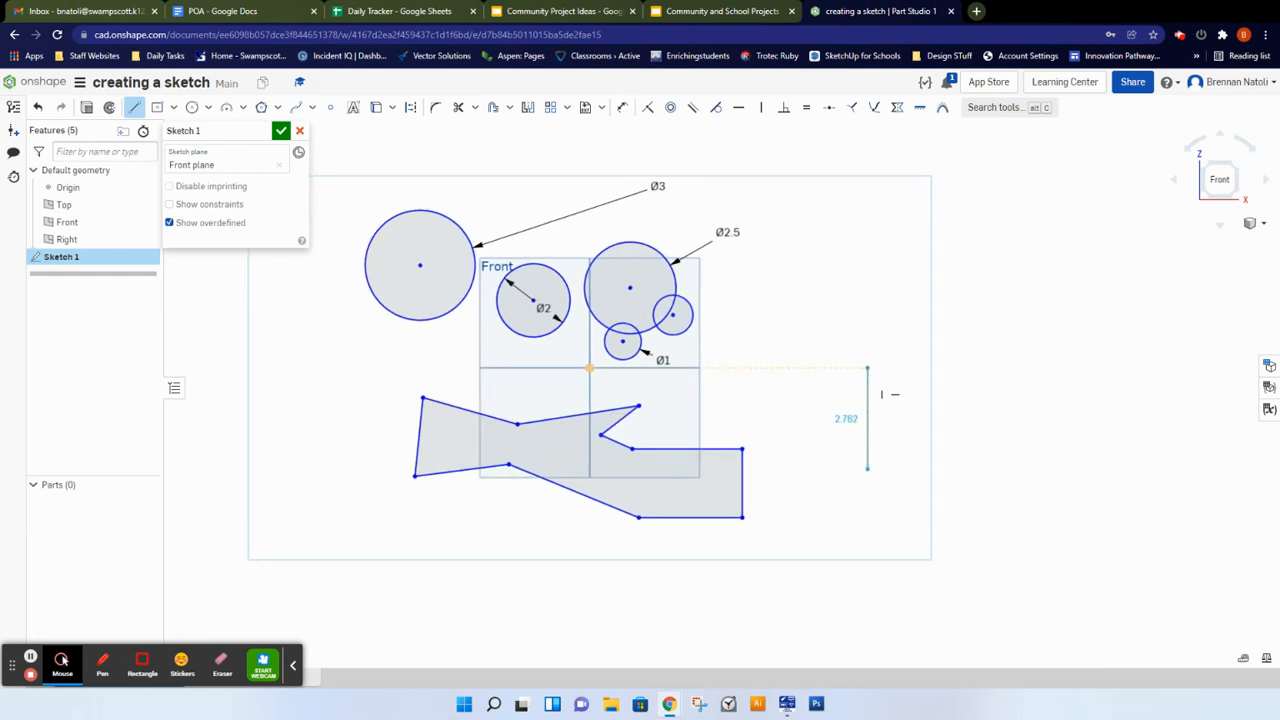
pyautogui.click(867, 467)
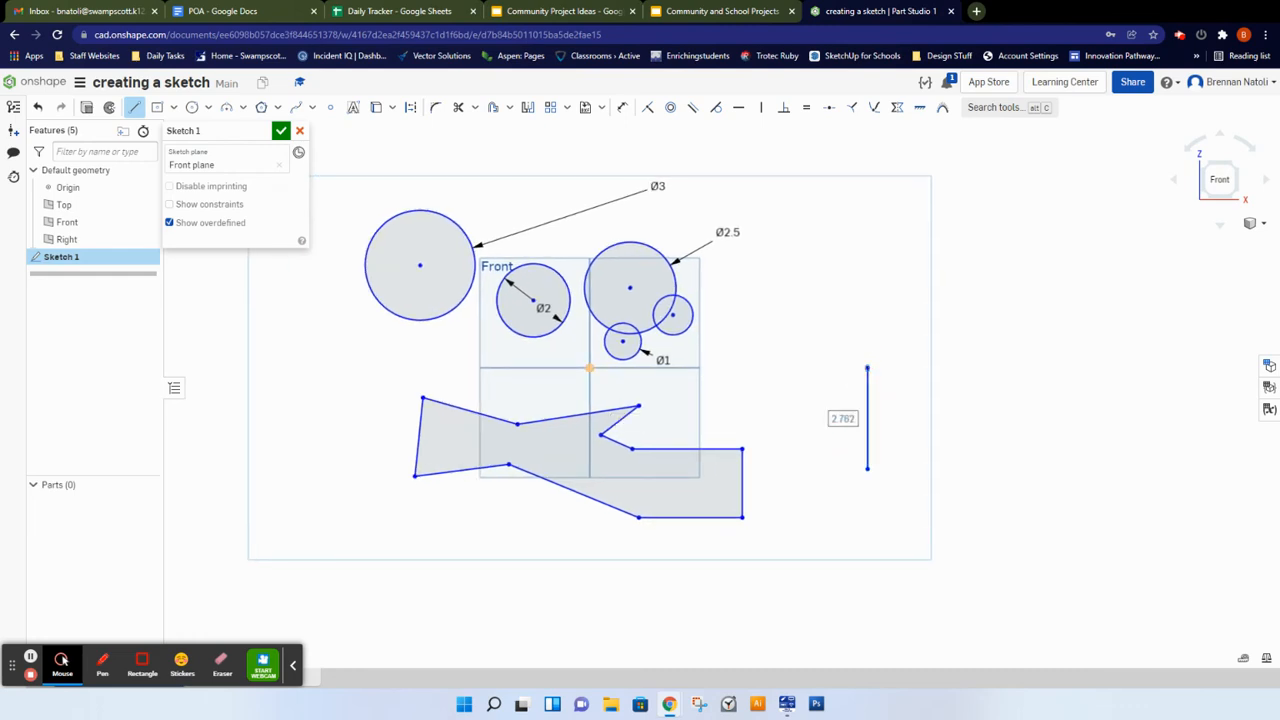
pyautogui.press('Escape')
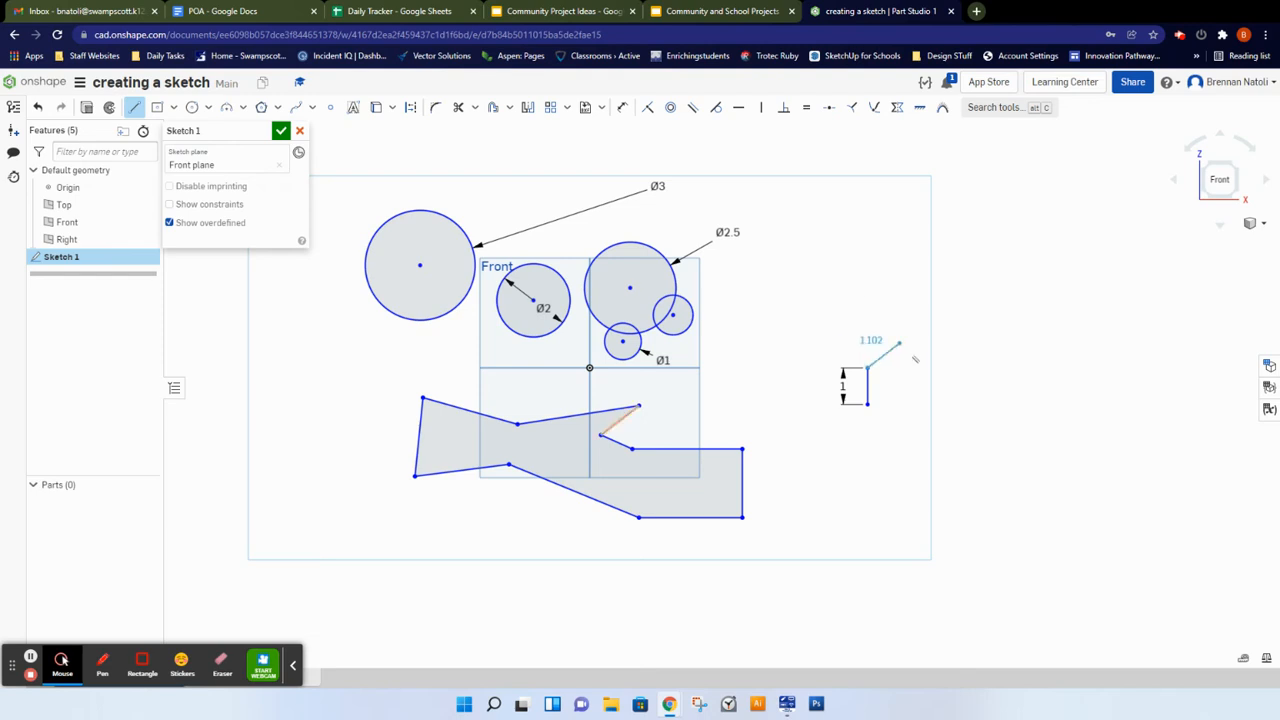
pyautogui.press('Escape')
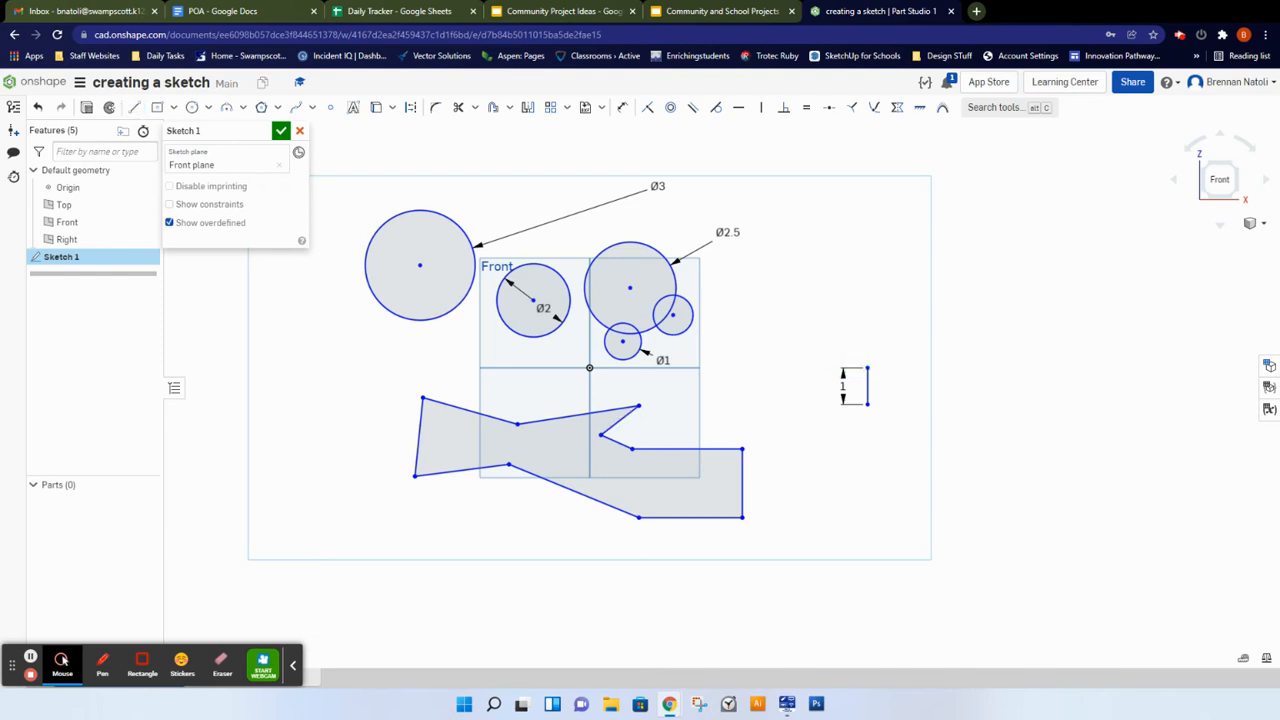
# Step: Draw a closed L-shaped step profile of lines above the vertical line, in the upper right
pyautogui.press('l')
pyautogui.click(820, 267)
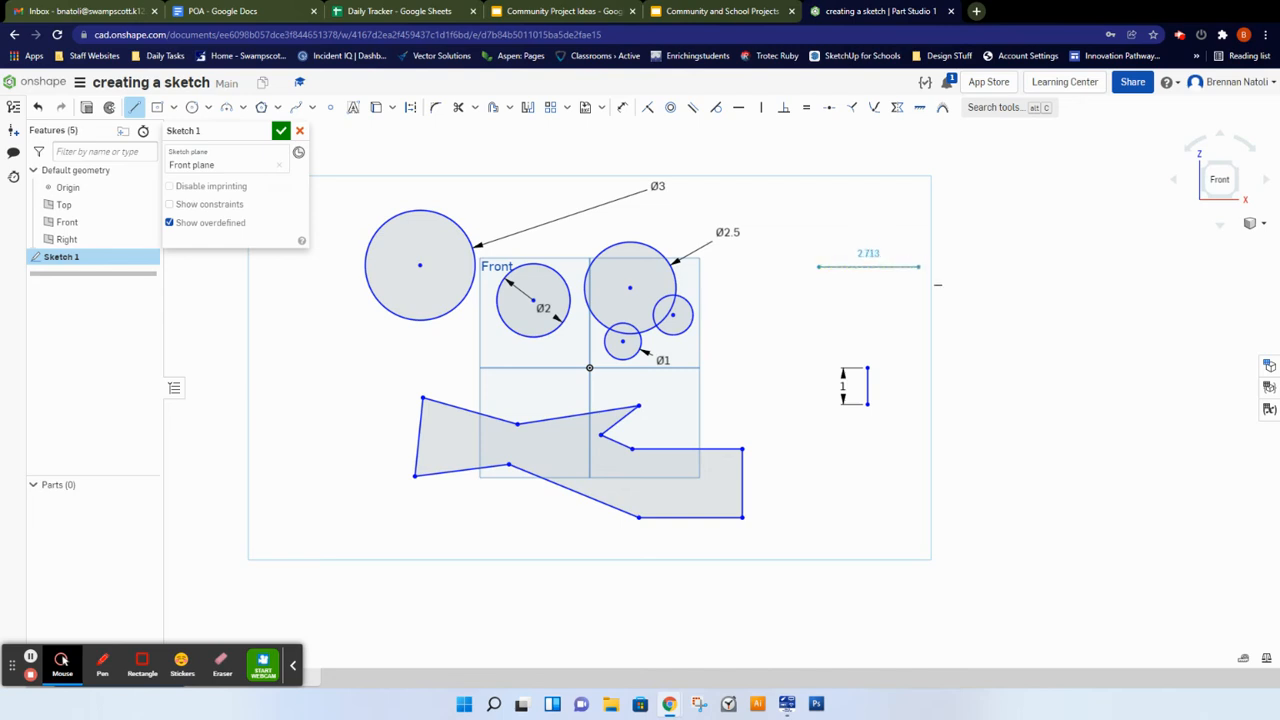
pyautogui.click(918, 267)
pyautogui.click(918, 197)
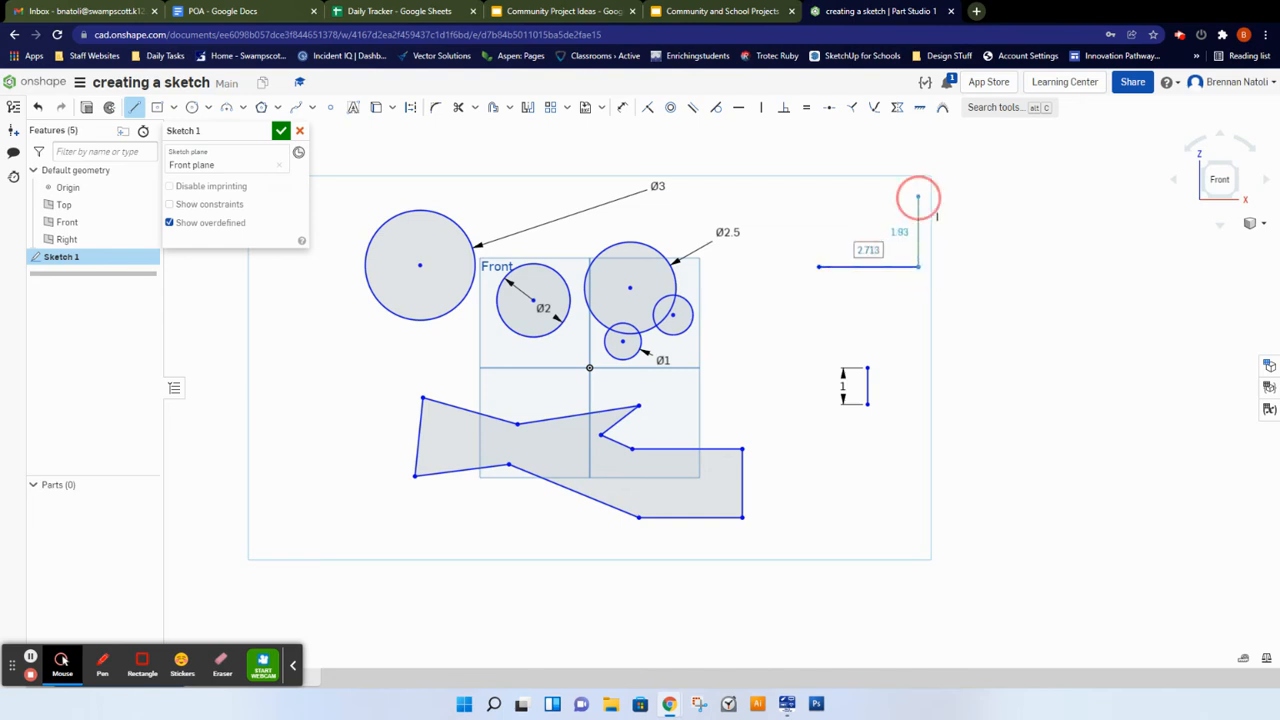
pyautogui.click(866, 197)
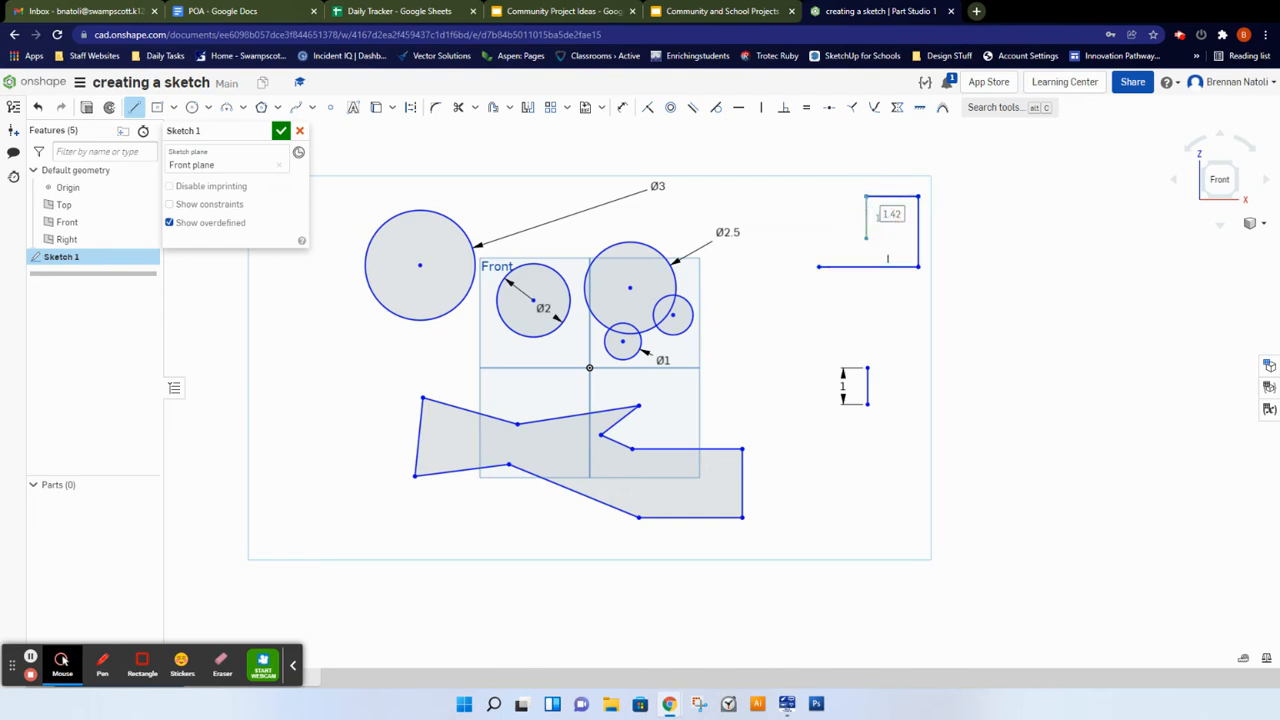
pyautogui.click(866, 238)
pyautogui.click(823, 239)
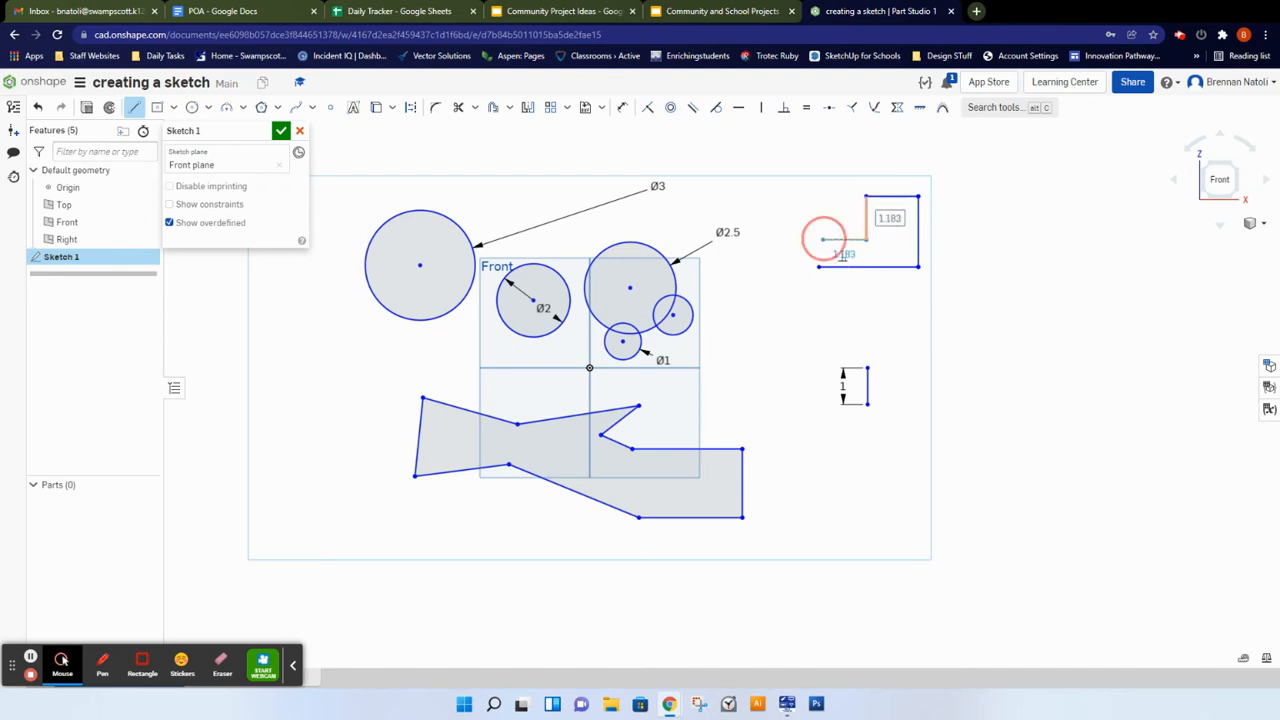
pyautogui.click(819, 267)
pyautogui.scroll(3, 845, 275)
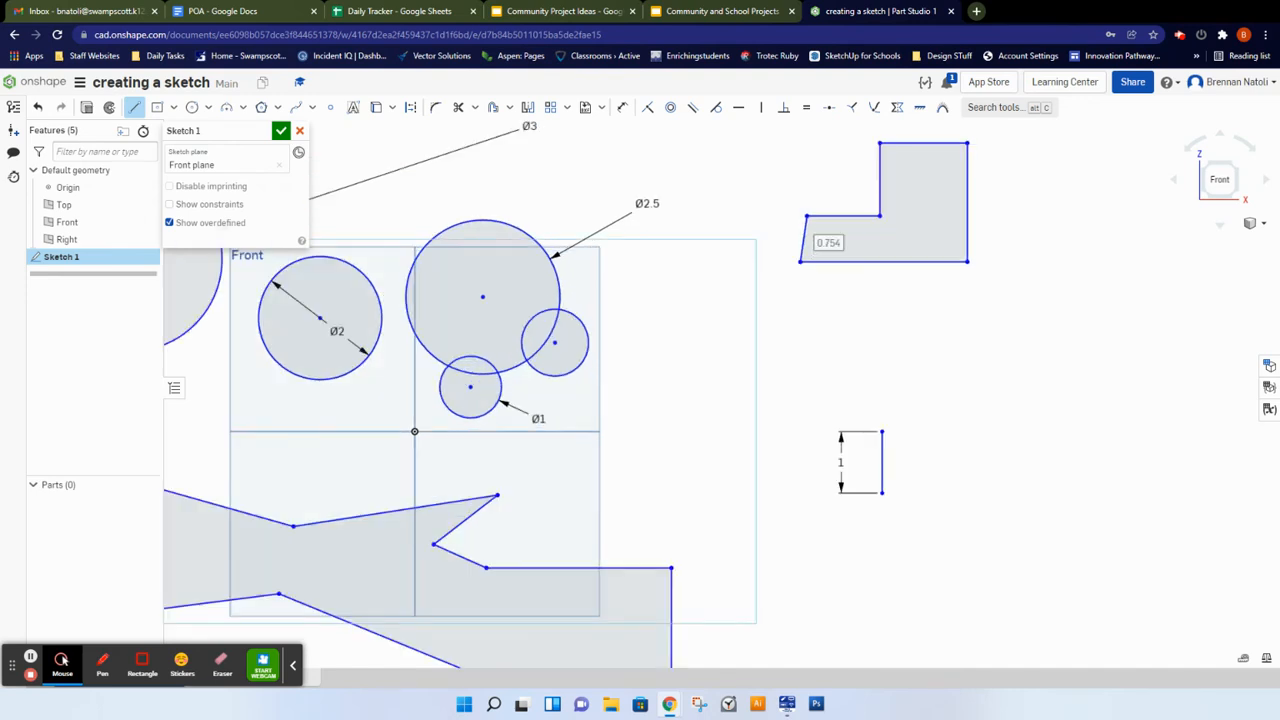
pyautogui.moveTo(870, 233); pyautogui.dragTo(824, 306, button='middle')
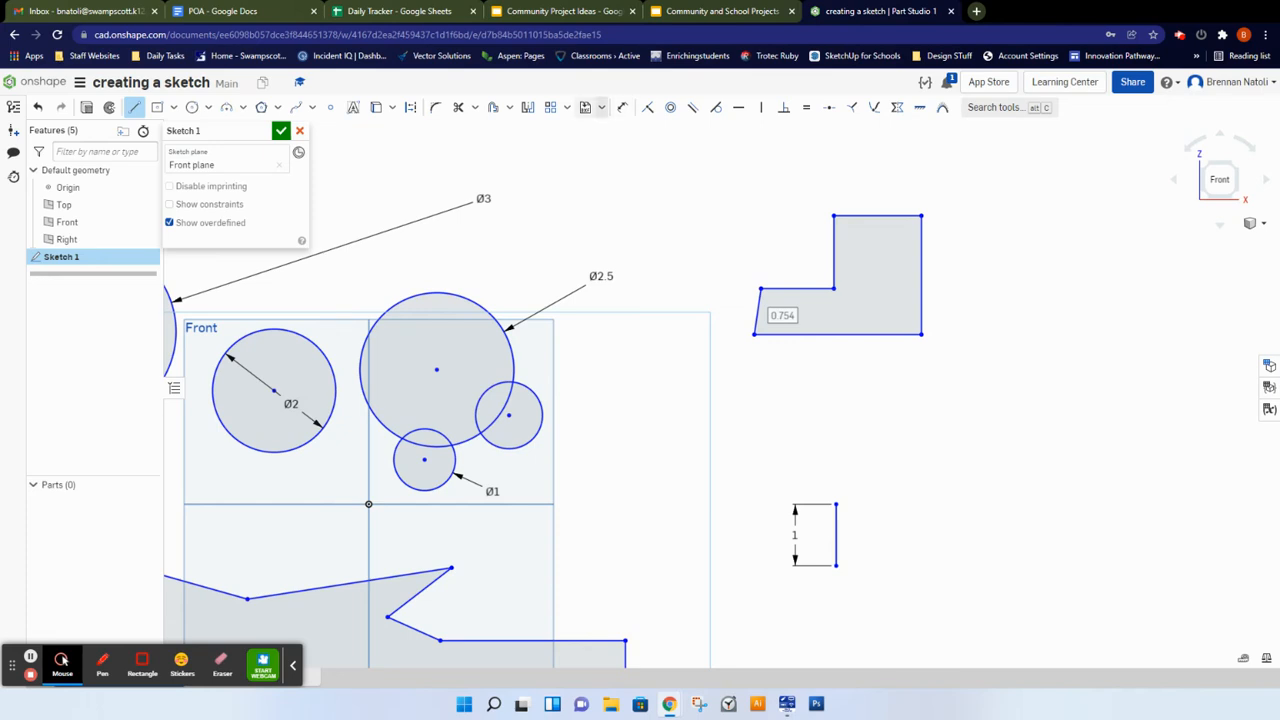
pyautogui.scroll(-2, 1175, 514)
pyautogui.moveTo(1251, 551); pyautogui.dragTo(846, 503, button='middle')
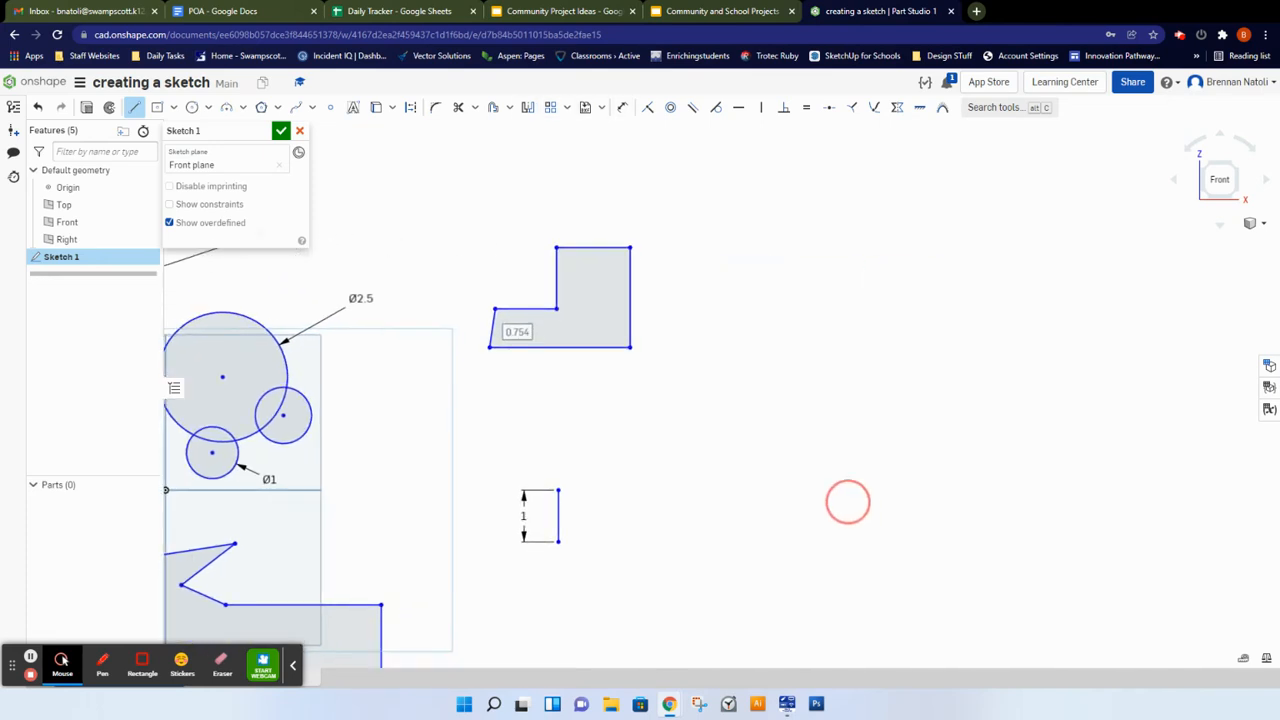
pyautogui.scroll(-2, 875, 323)
pyautogui.press('l')
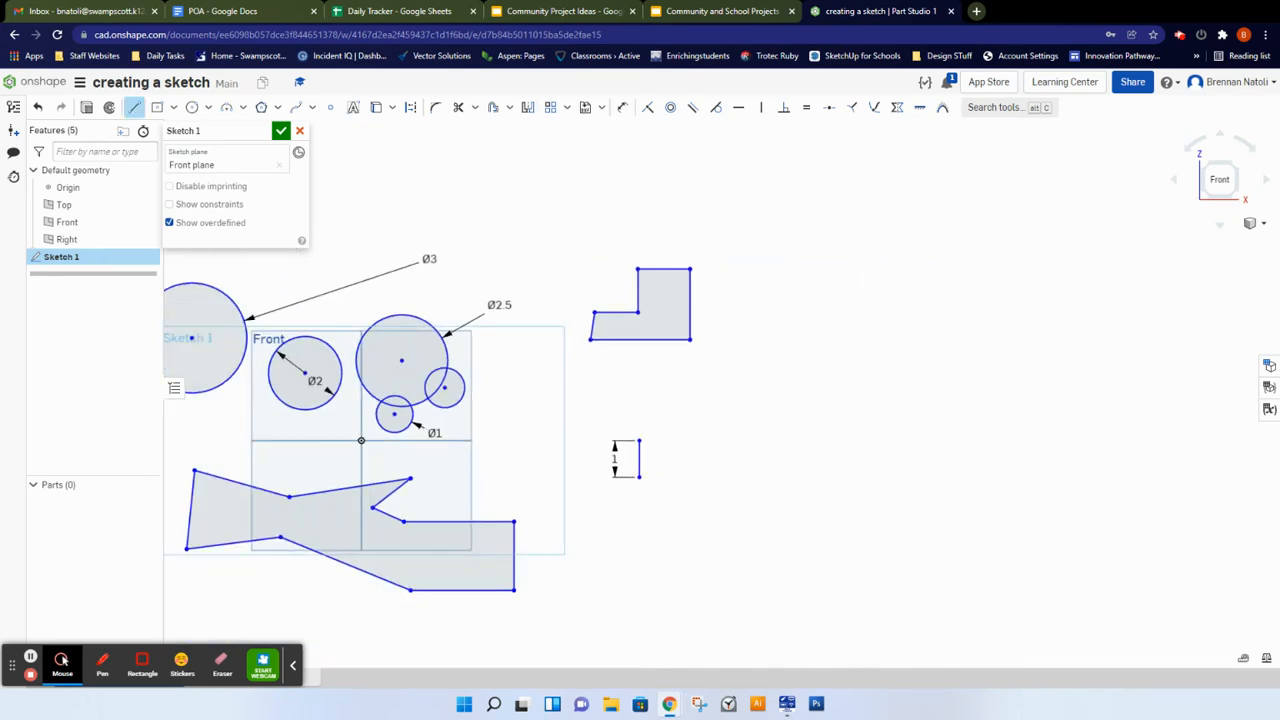
pyautogui.click(829, 245)
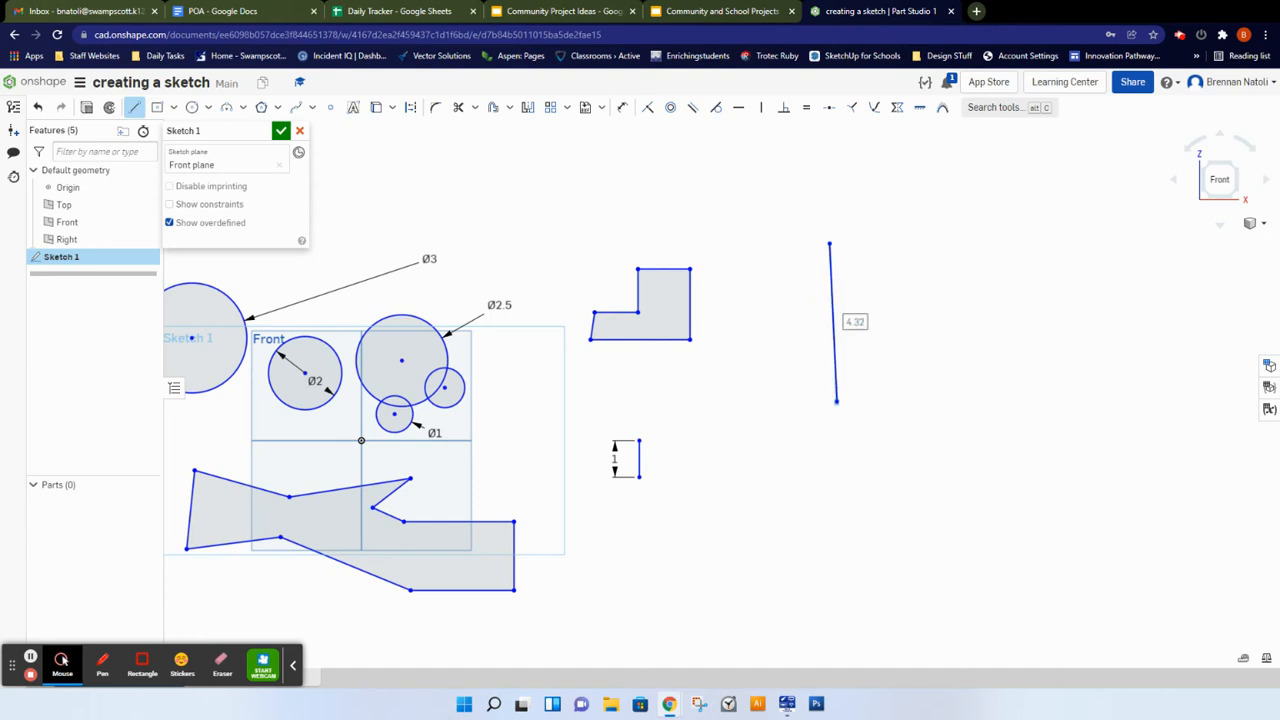
pyautogui.press('Escape')
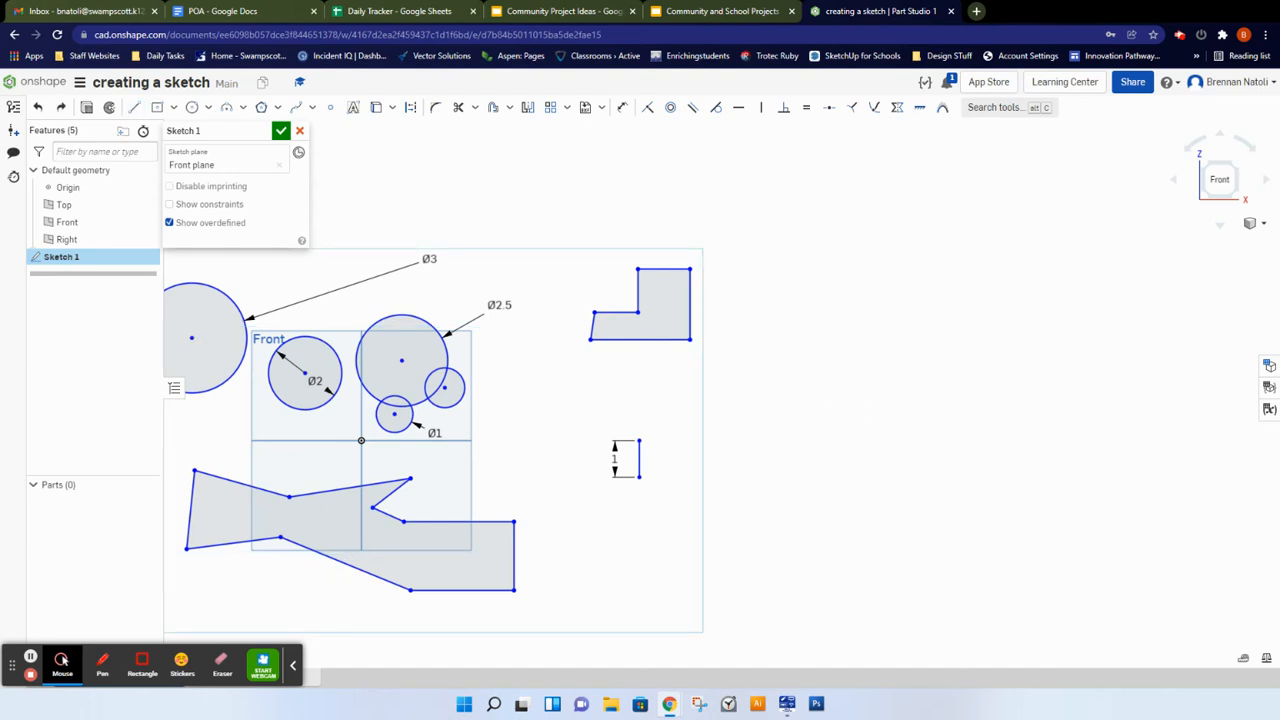
# Step: Draw a tall closed L-shaped line profile at the far right, about 4.2 high and 2.6 wide
pyautogui.press('l')
pyautogui.click(829, 240)
pyautogui.click(826, 395)
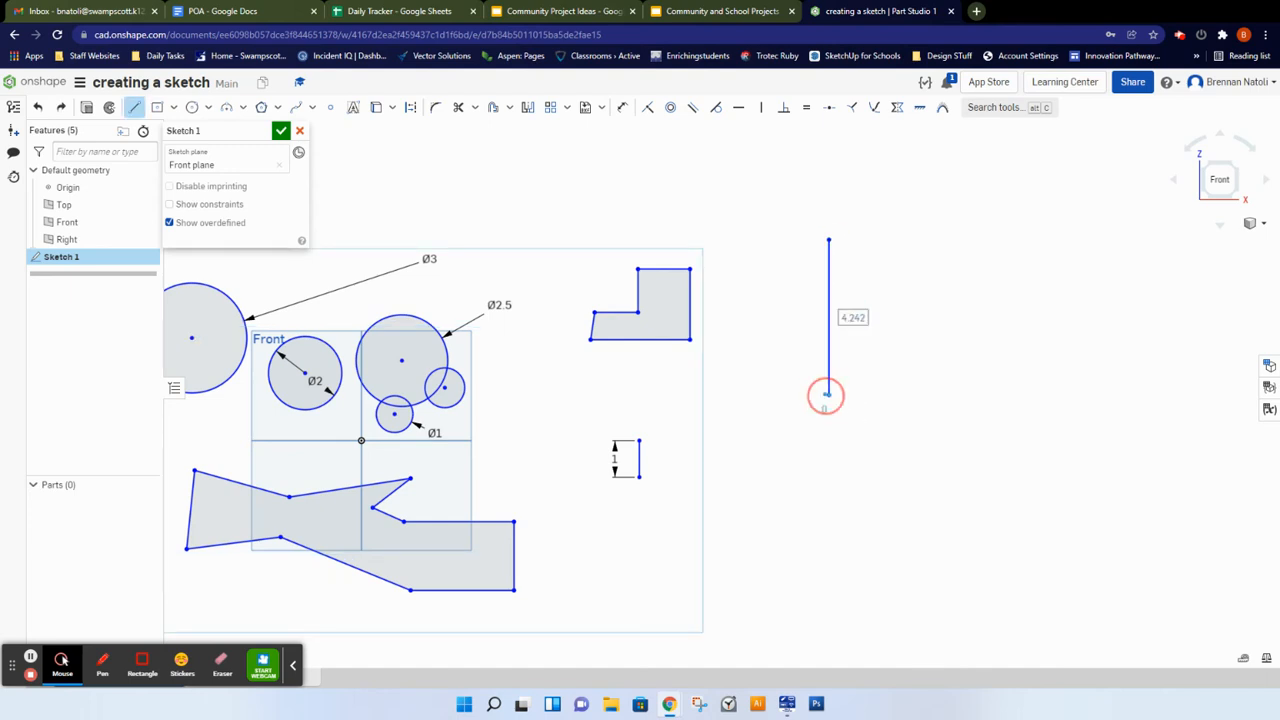
pyautogui.click(924, 394)
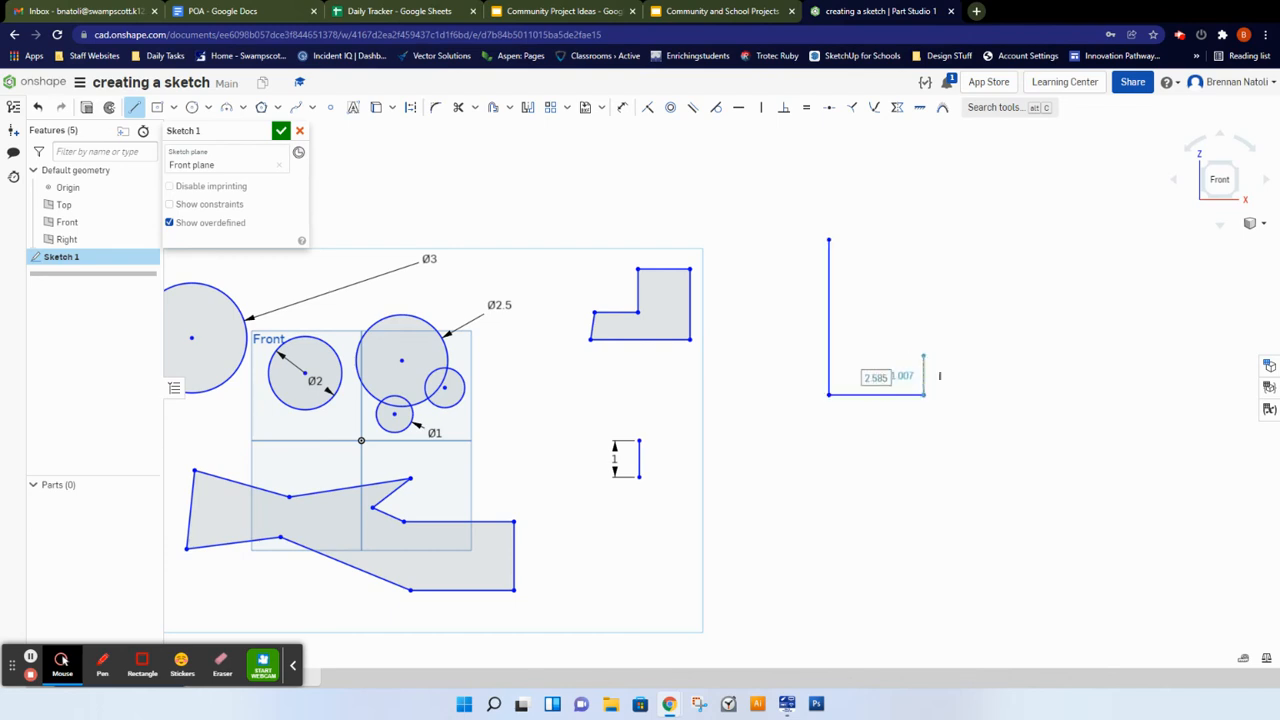
pyautogui.click(924, 355)
pyautogui.click(861, 355)
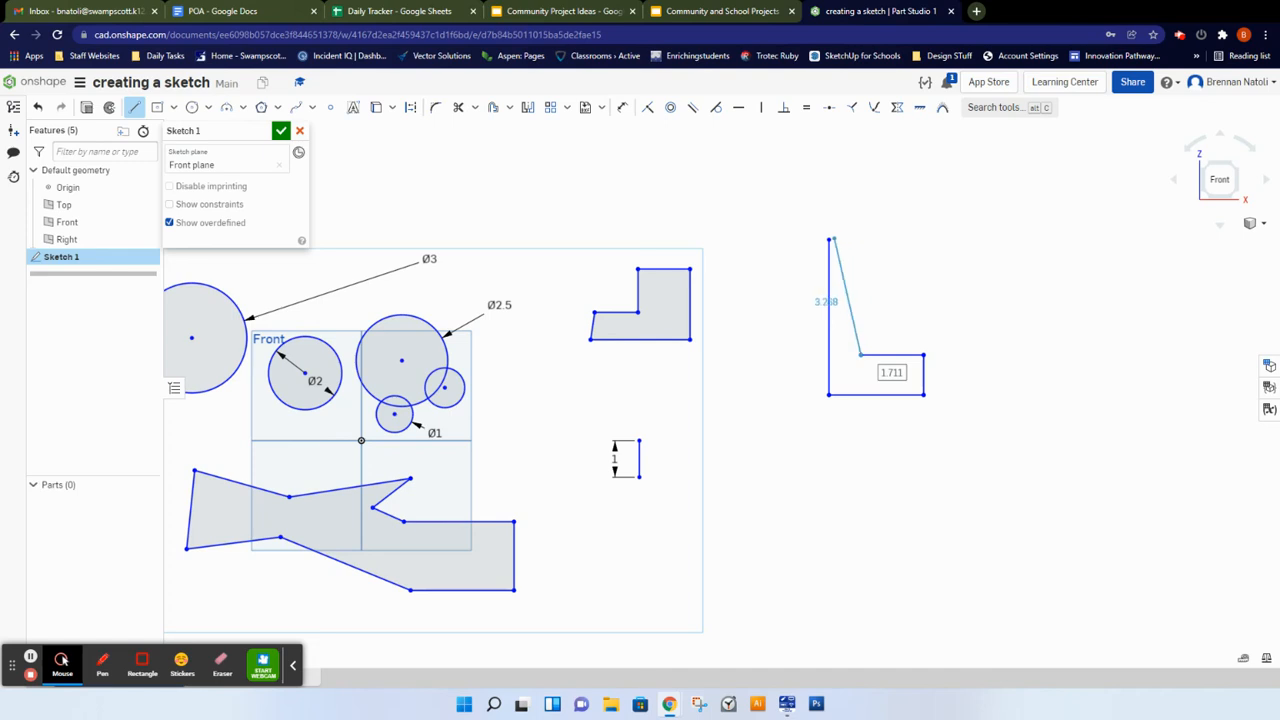
pyautogui.click(861, 242)
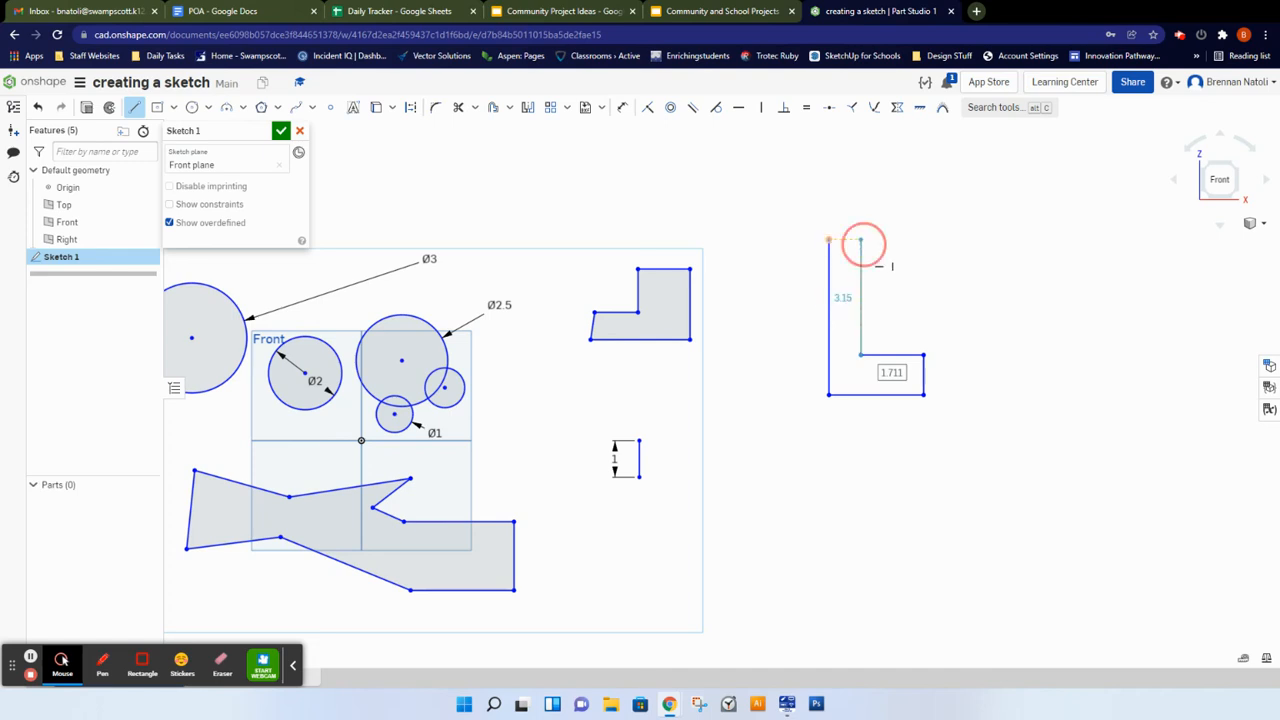
pyautogui.click(829, 240)
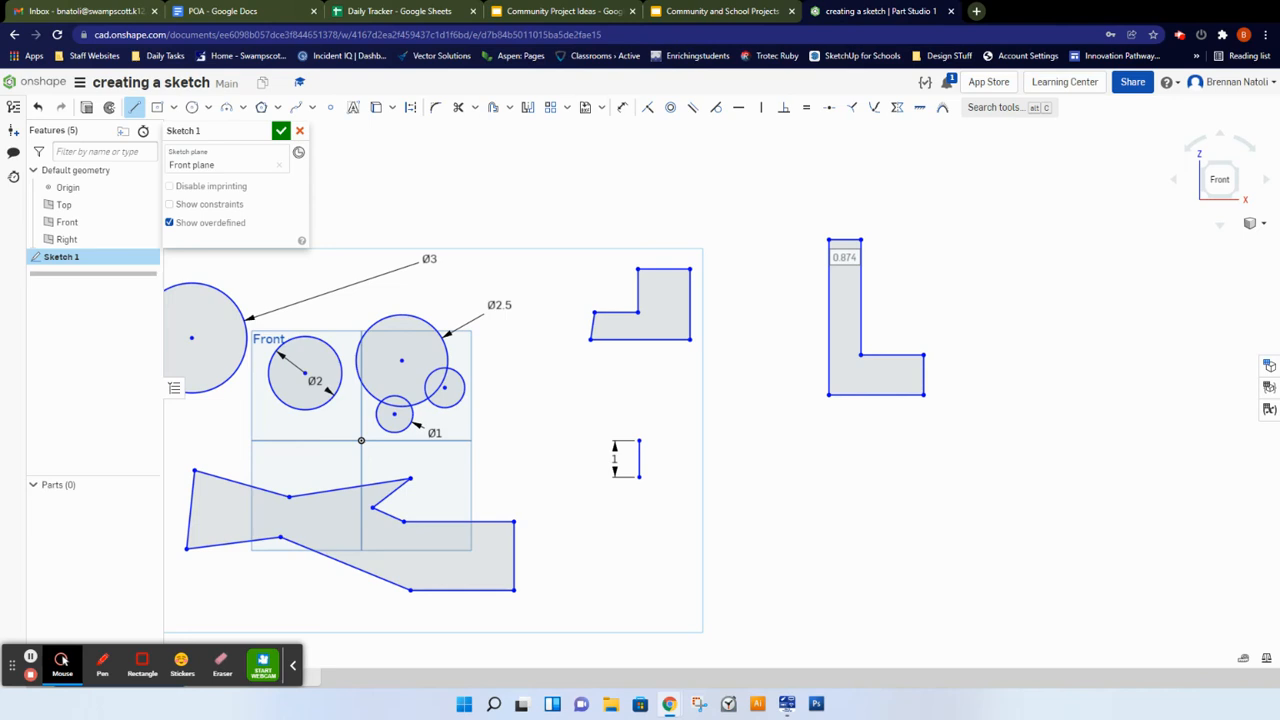
# Step: Dimension the top edge of the tall L-shaped profile with a length of 1
pyautogui.click(622, 107)
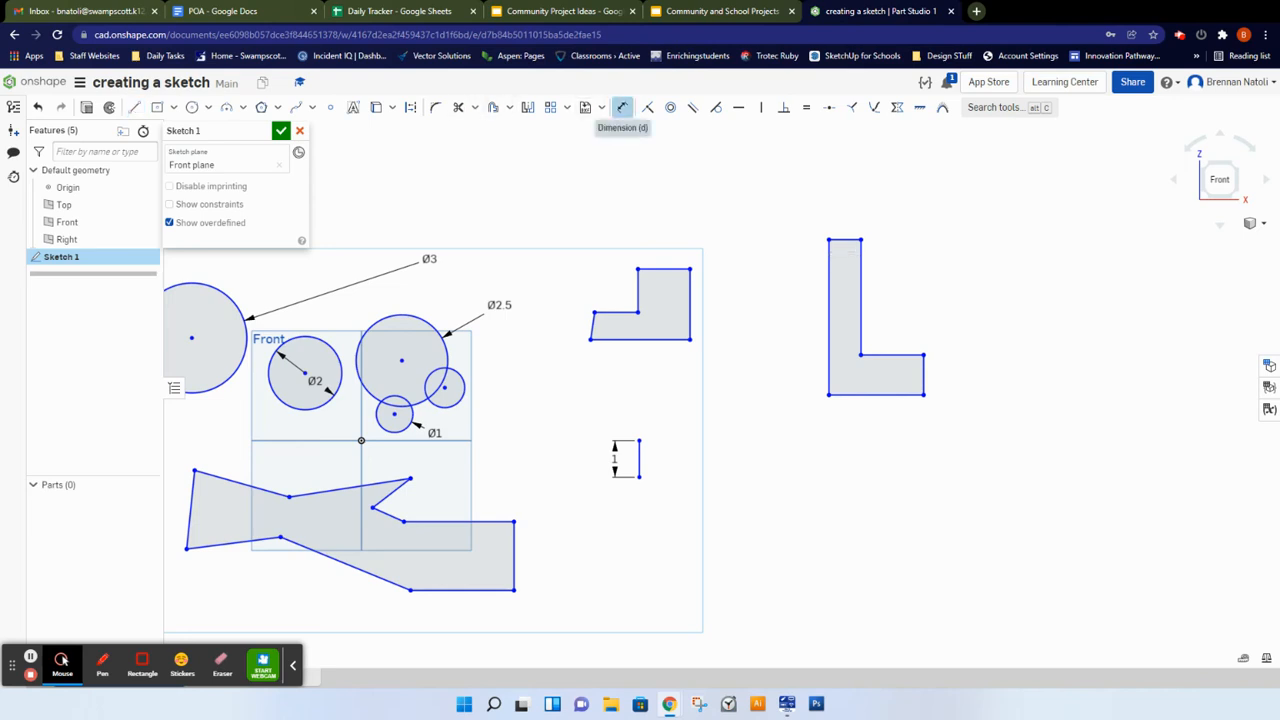
pyautogui.click(622, 107)
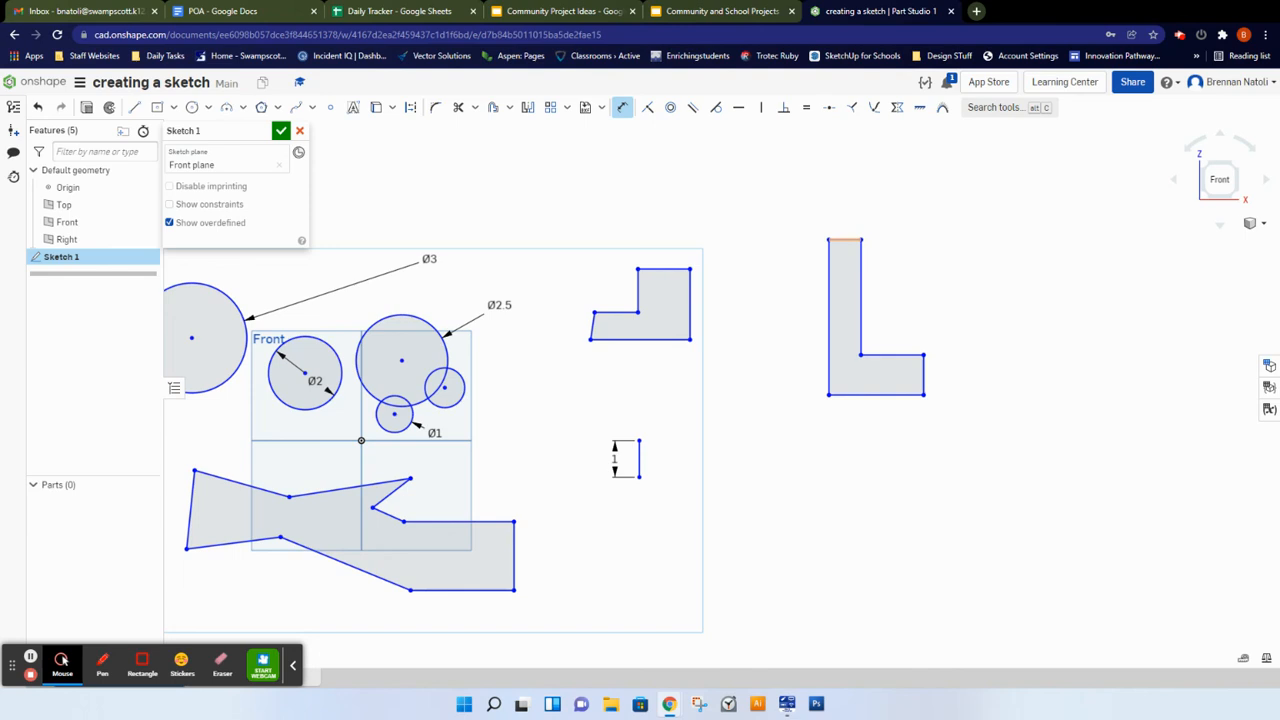
pyautogui.scroll(4, 846, 244)
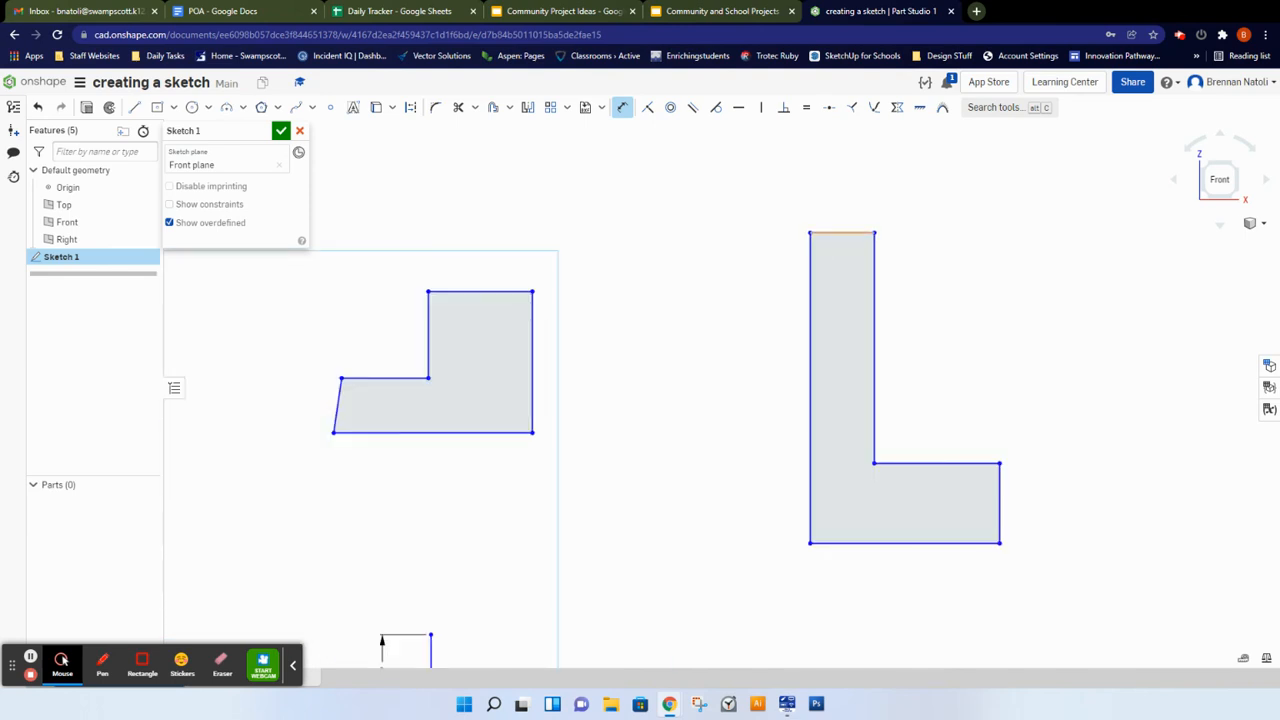
pyautogui.click(849, 233)
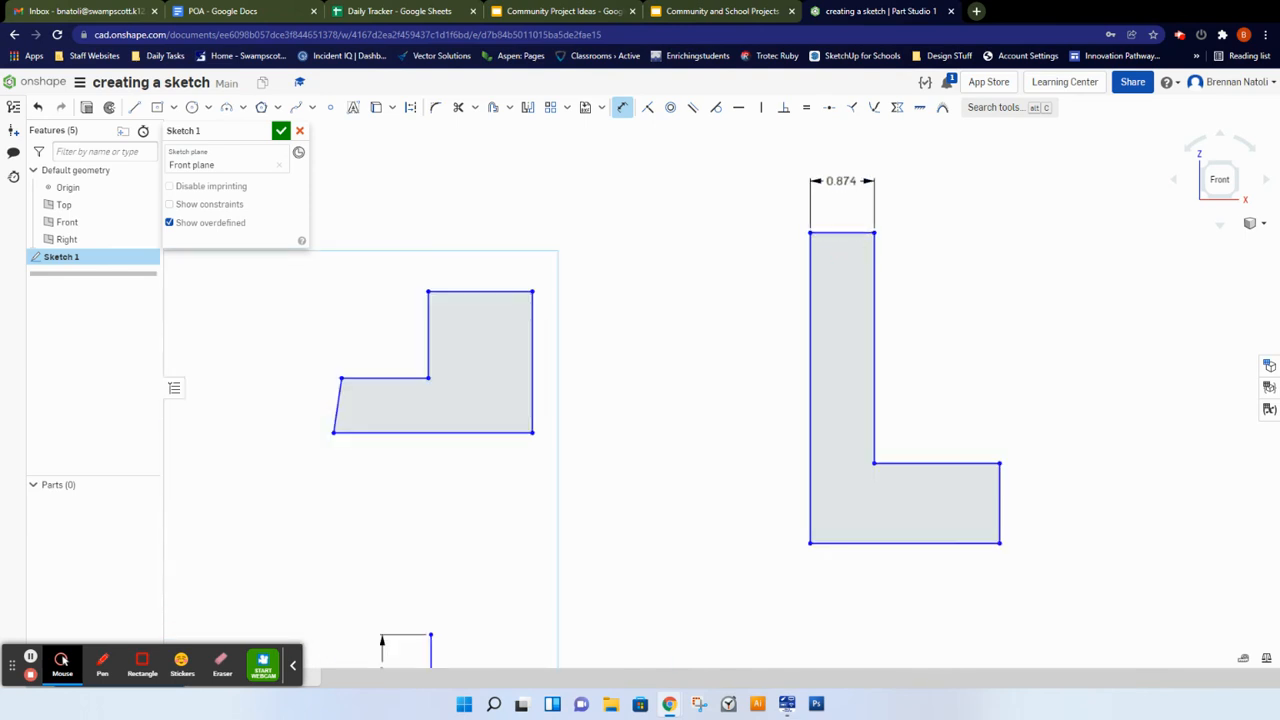
pyautogui.click(842, 183)
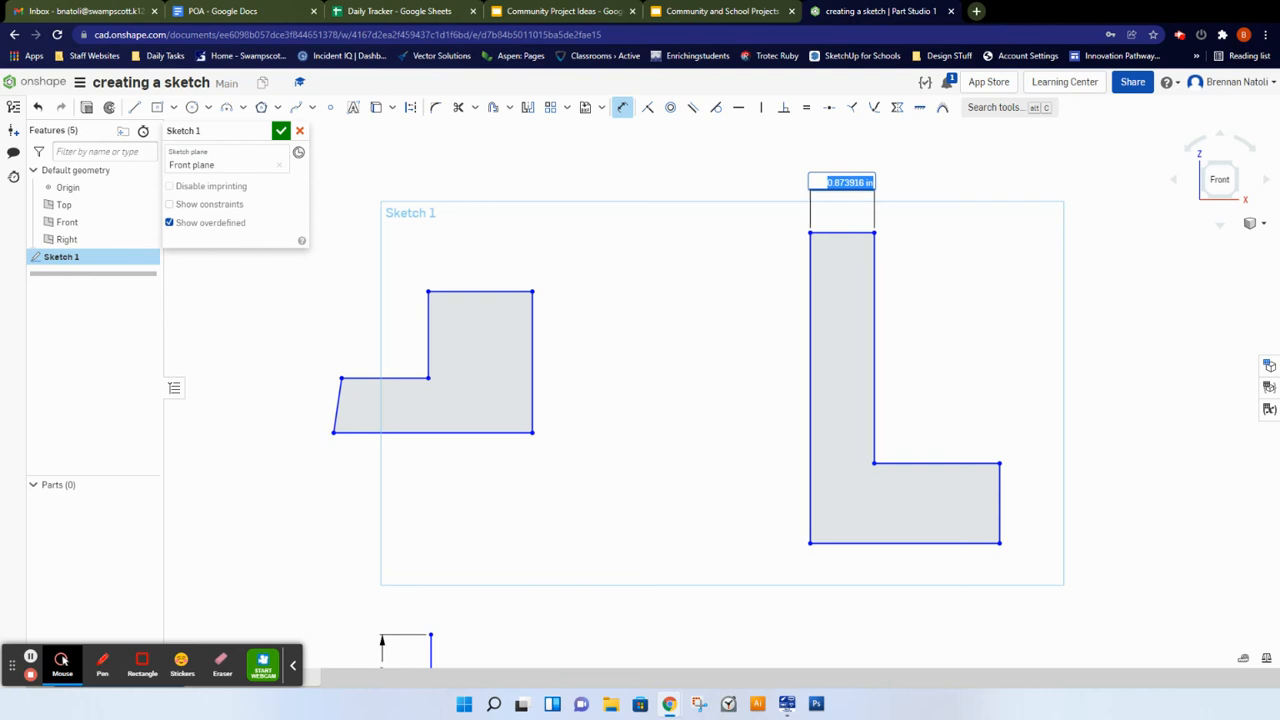
pyautogui.write('1')
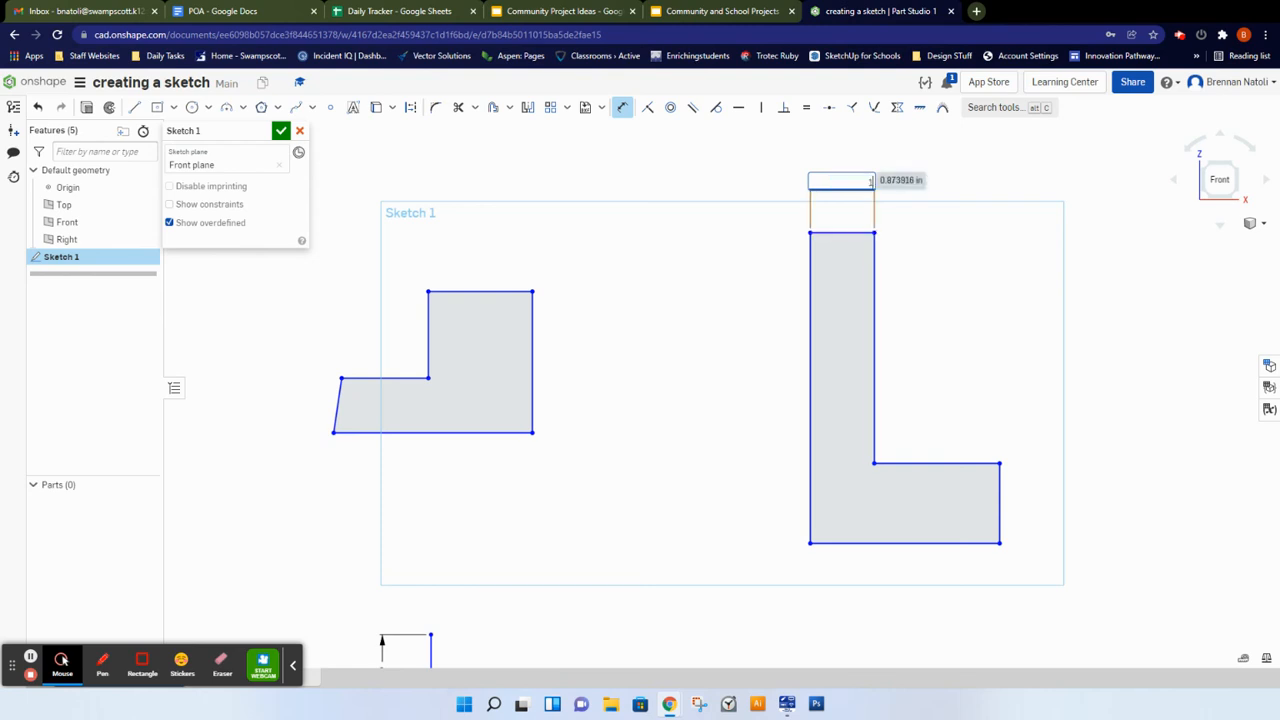
pyautogui.press('Return')
# Step: Dimension the tall L-shaped profile's overall left-side height to 4
pyautogui.scroll(-2, 824, 340)
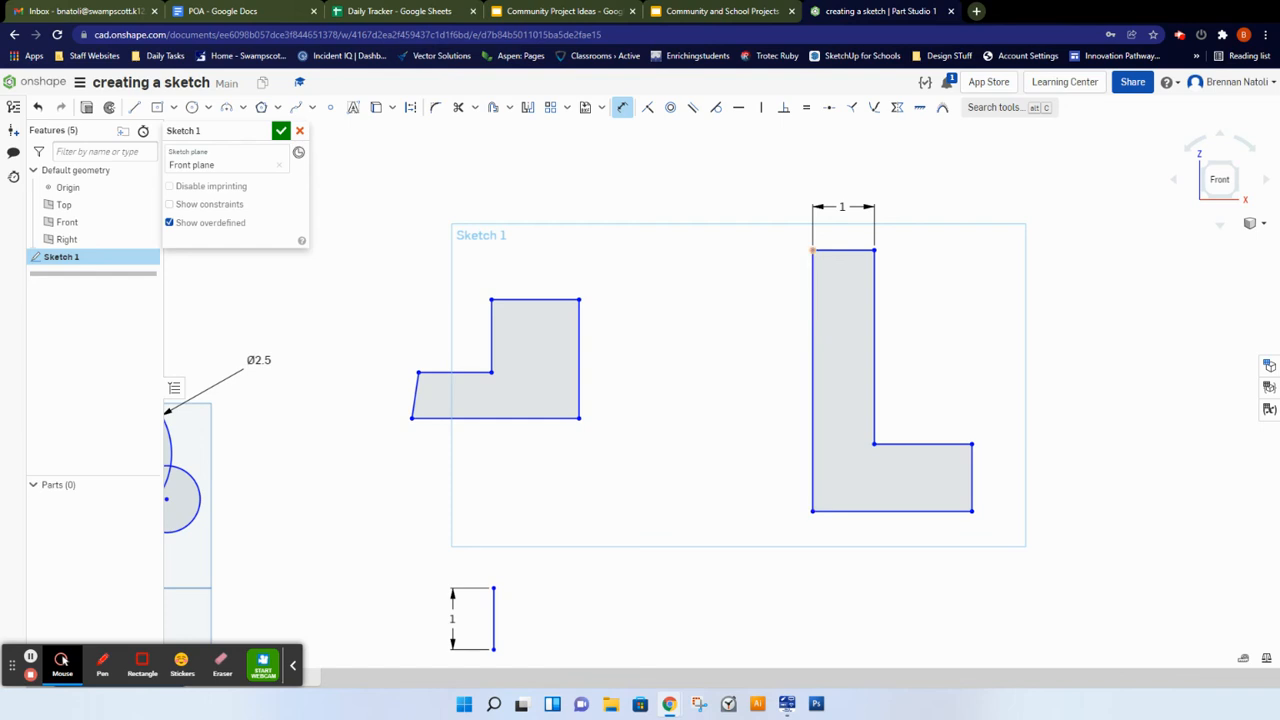
pyautogui.click(815, 250)
pyautogui.click(812, 511)
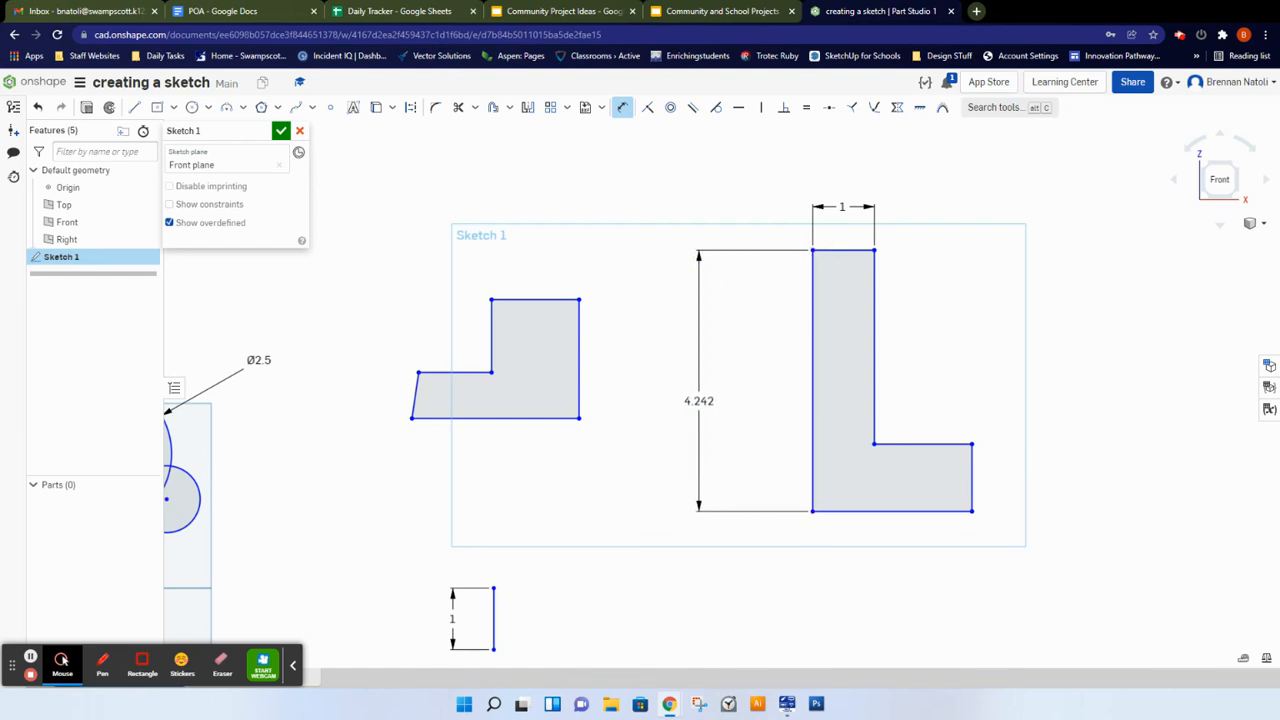
pyautogui.click(715, 372)
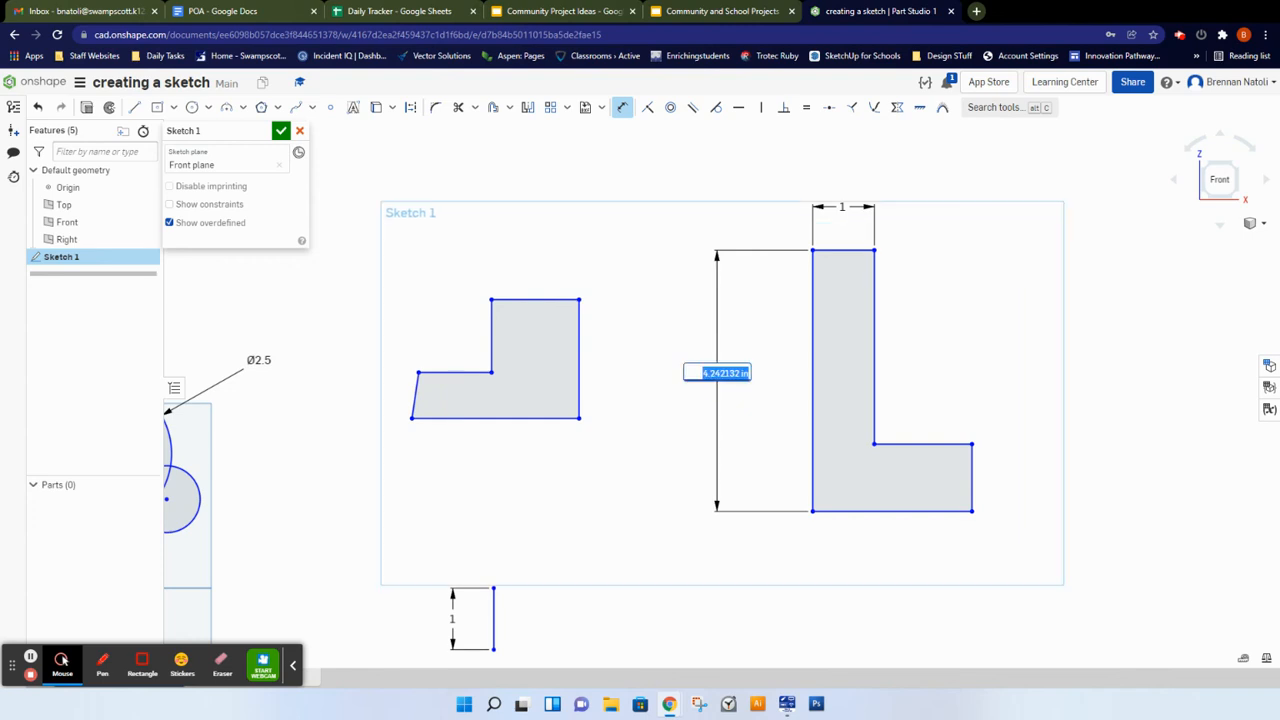
pyautogui.write('4')
pyautogui.press('Return')
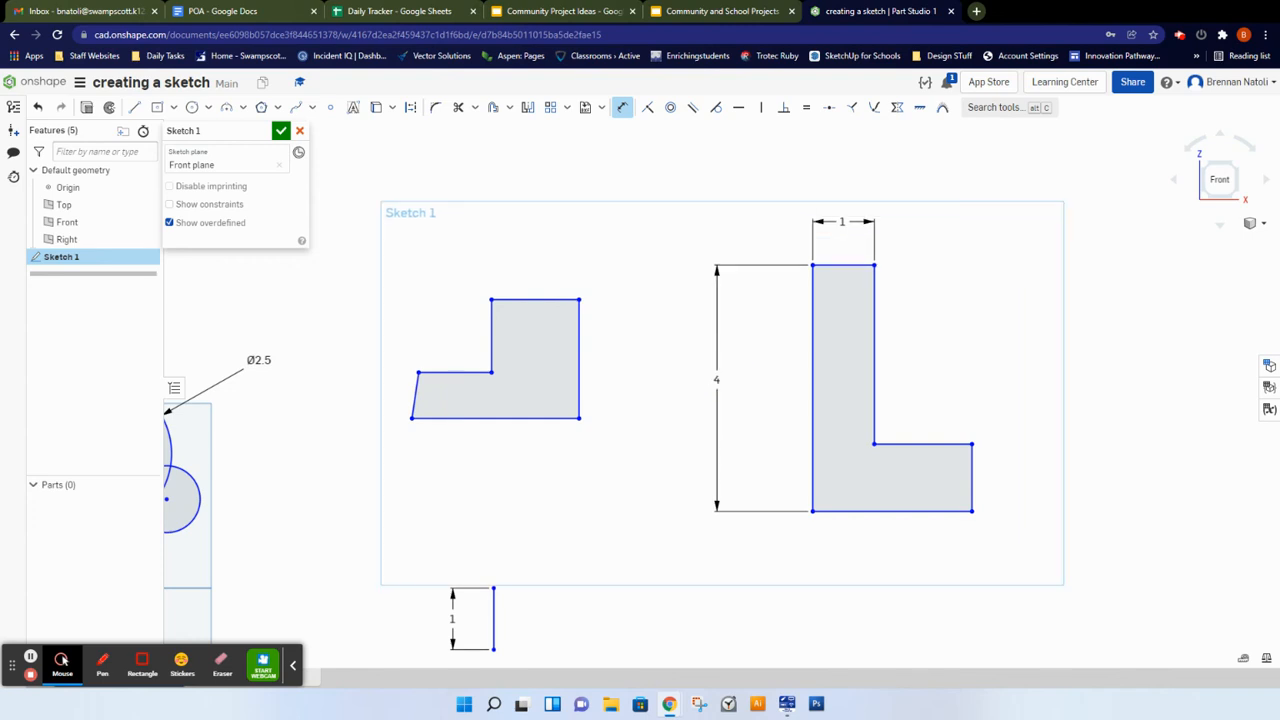
# Step: Dimension the height of the tall profile's bottom leg on its right side to 1
pyautogui.click(973, 474)
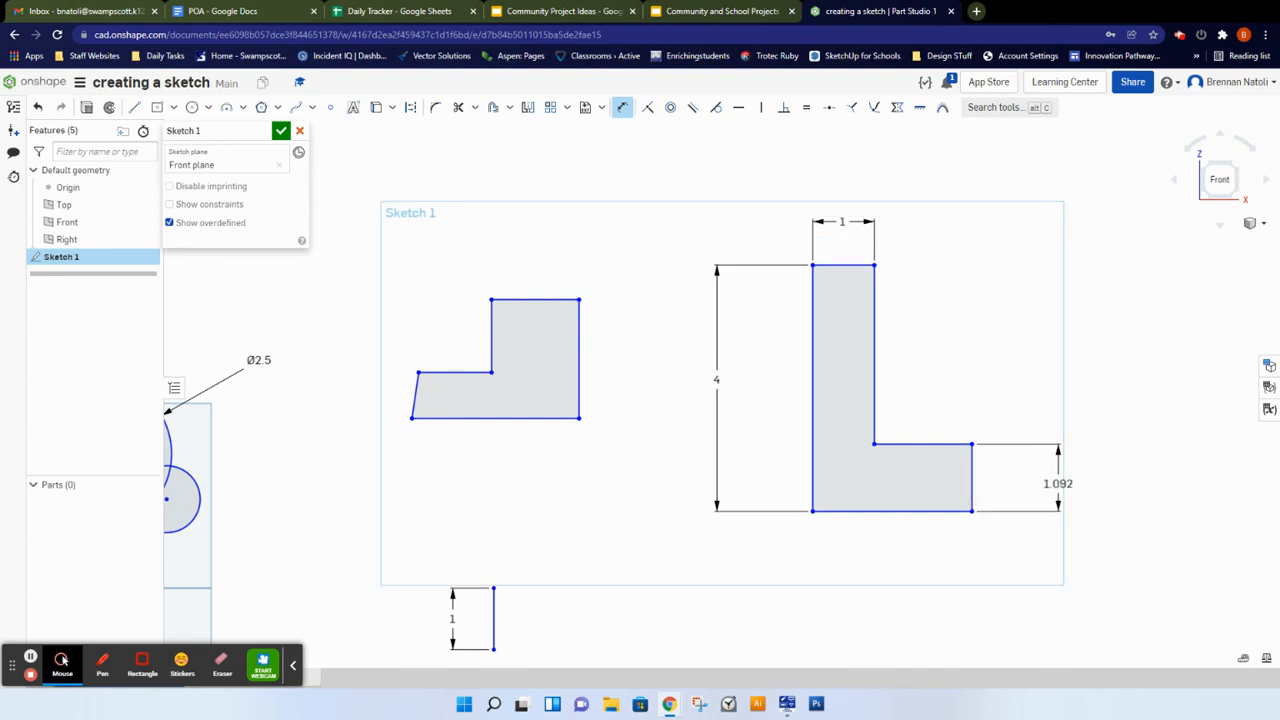
pyautogui.click(1058, 485)
pyautogui.write('1')
pyautogui.press('Return')
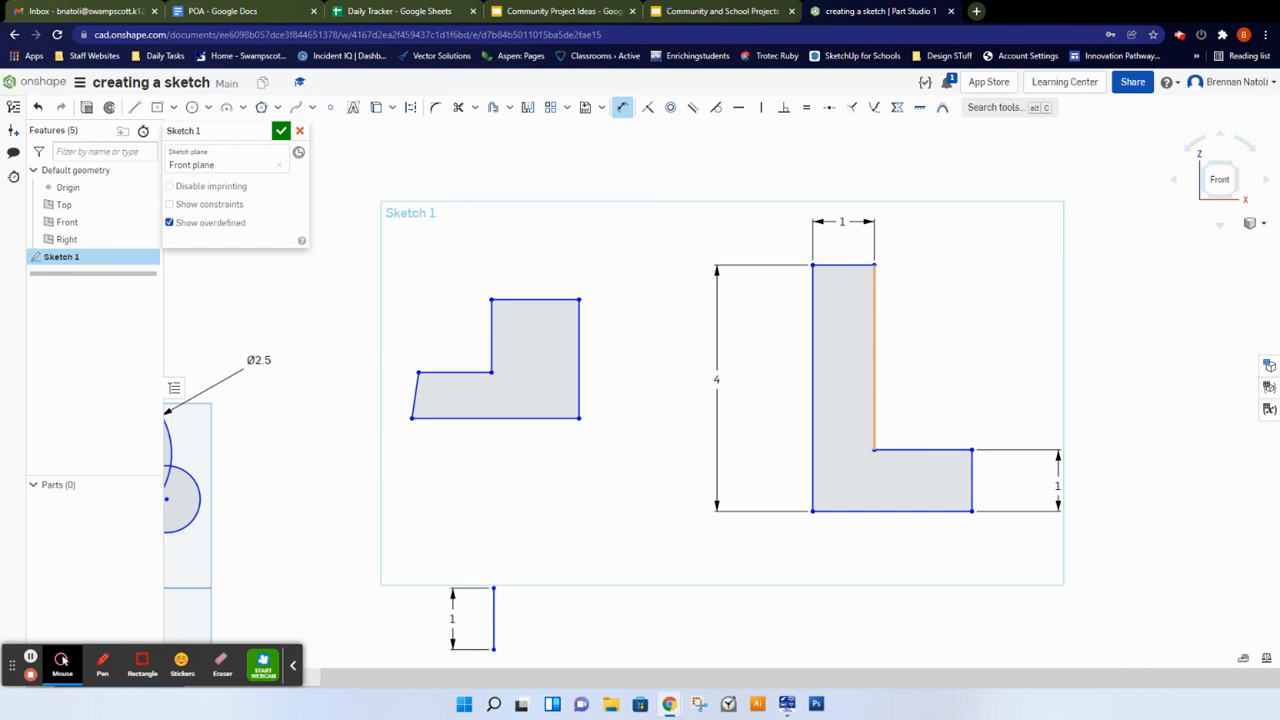
# Step: Add a dimension of 3 to the inner vertical edge of the tall L-shaped profile
pyautogui.click(874, 380)
pyautogui.click(954, 377)
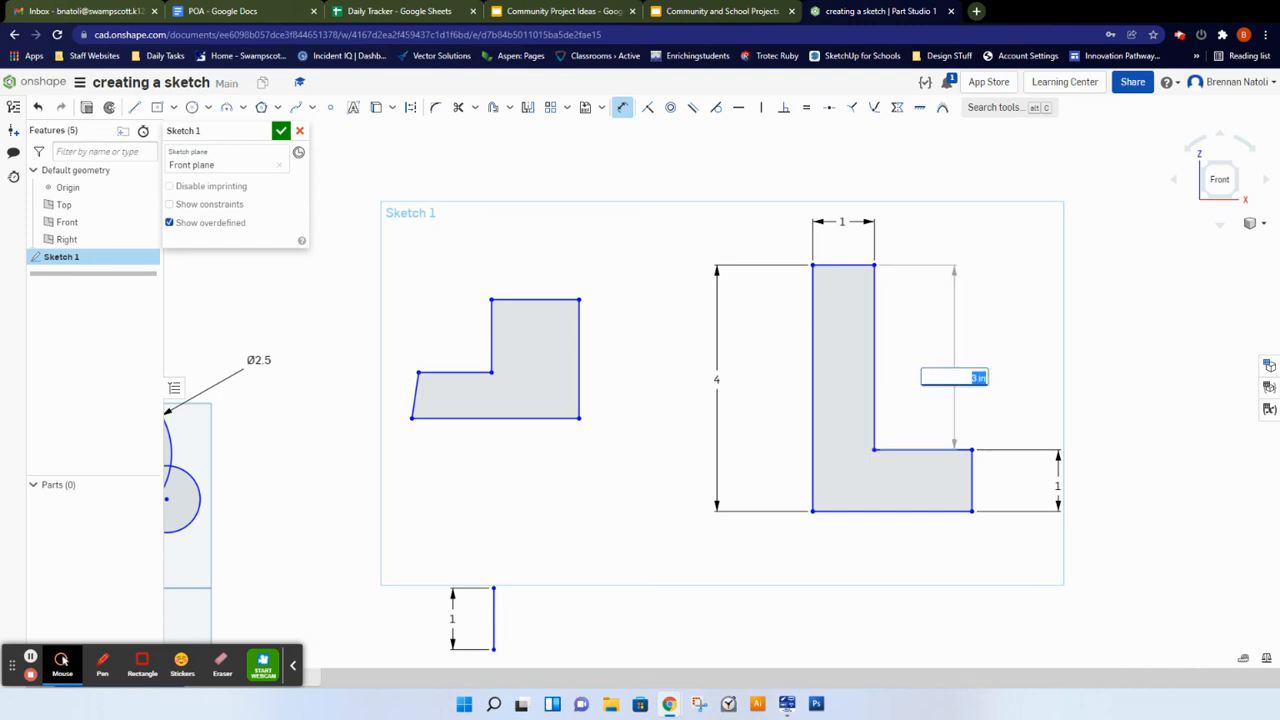
pyautogui.press('Return')
# Step: Draw a closed rectangular line profile above the sketch, about 4.6 wide and 1.9 high
pyautogui.scroll(-5, 850, 427)
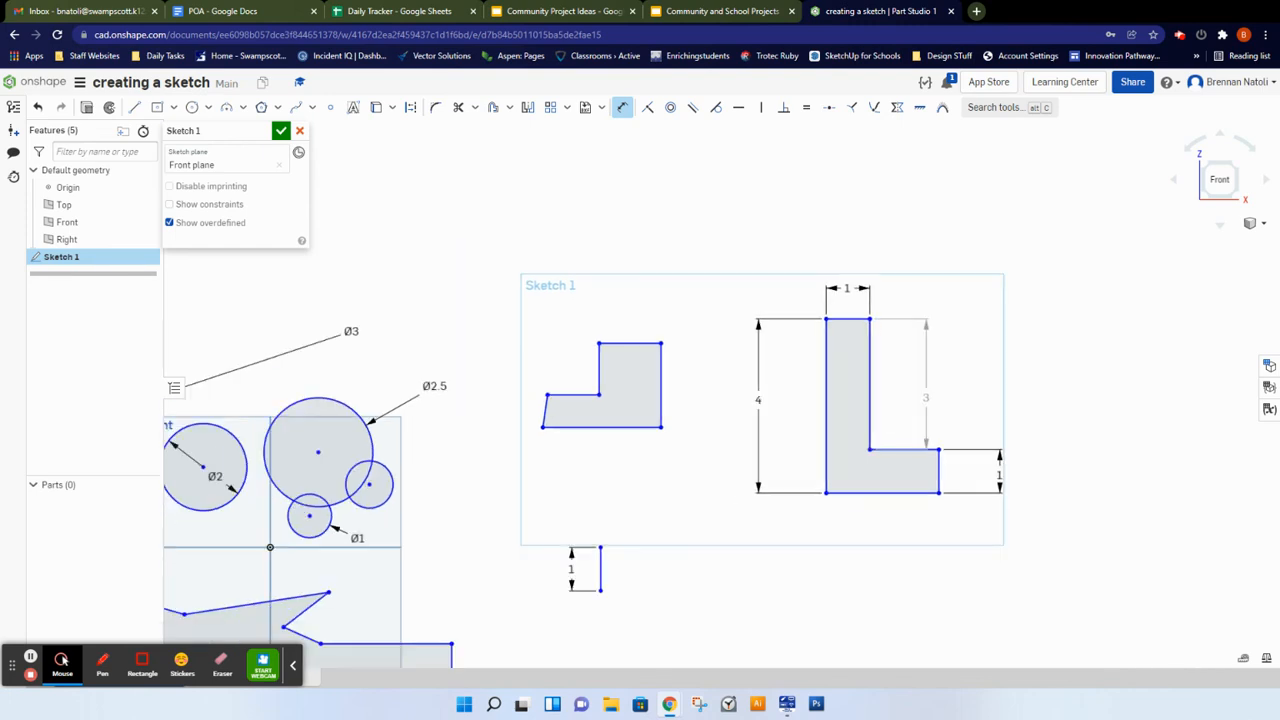
pyautogui.moveTo(500, 430); pyautogui.dragTo(694, 322, button='middle')
pyautogui.scroll(-1, 637, 358)
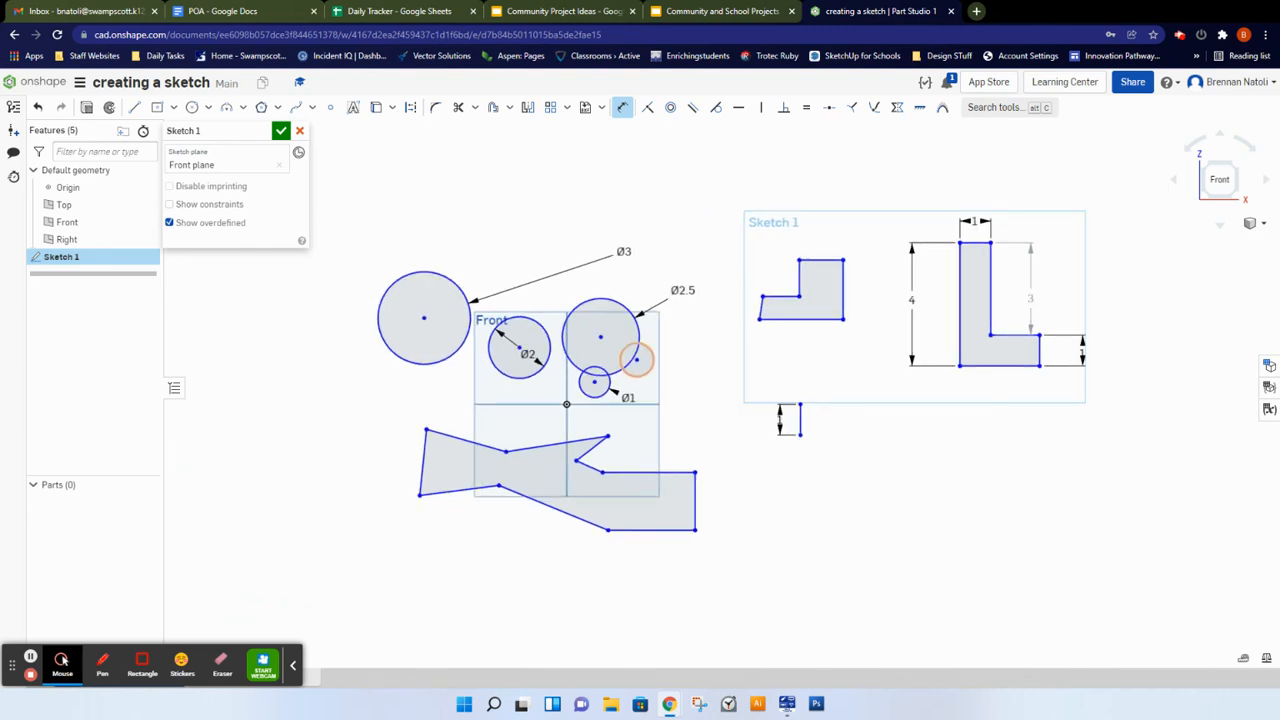
pyautogui.moveTo(646, 278)
pyautogui.mouseDown(button='middle')
pyautogui.moveTo(688, 320)
pyautogui.moveTo(749, 343)
pyautogui.moveTo(726, 347)
pyautogui.mouseUp(button='middle')
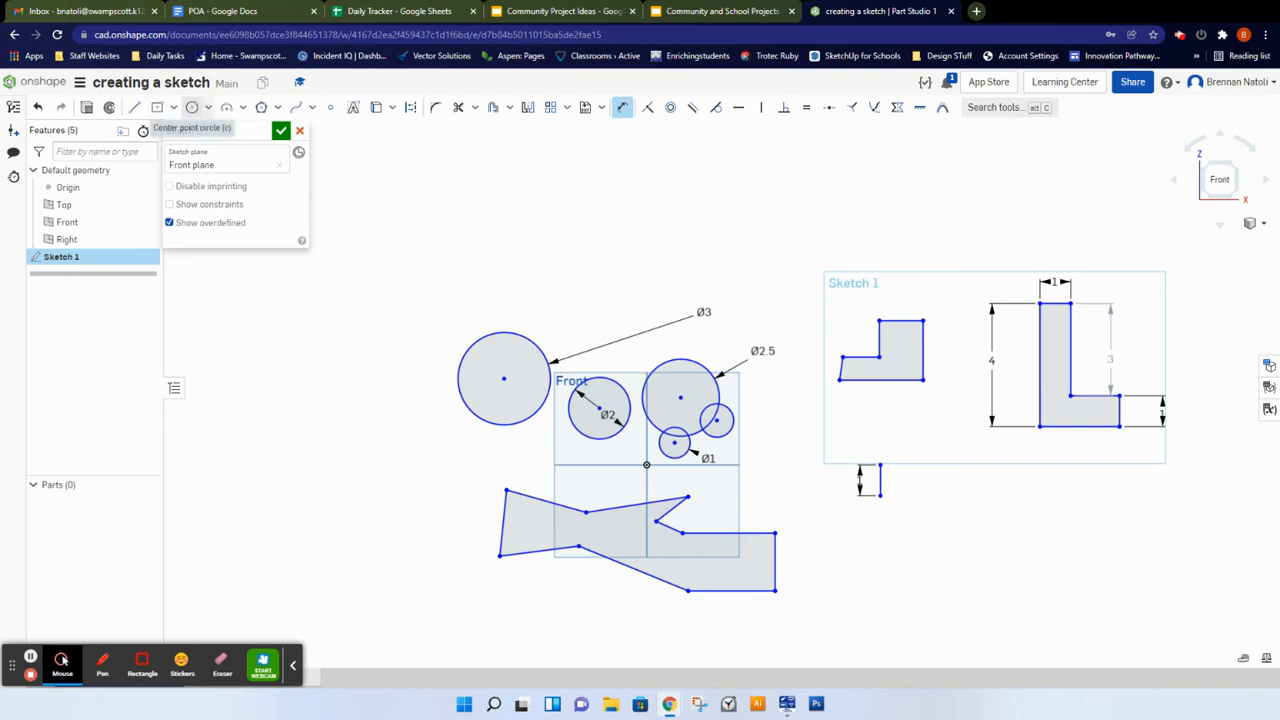
pyautogui.click(134, 107)
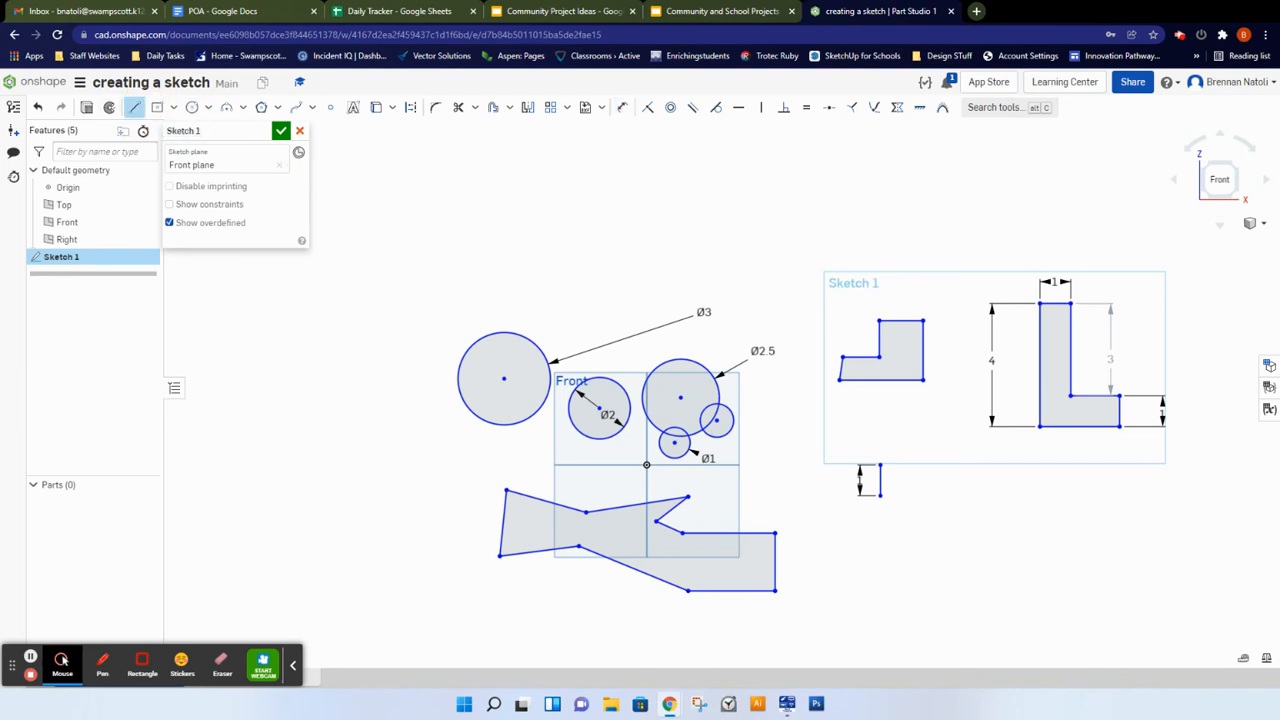
pyautogui.click(680, 163)
pyautogui.click(821, 163)
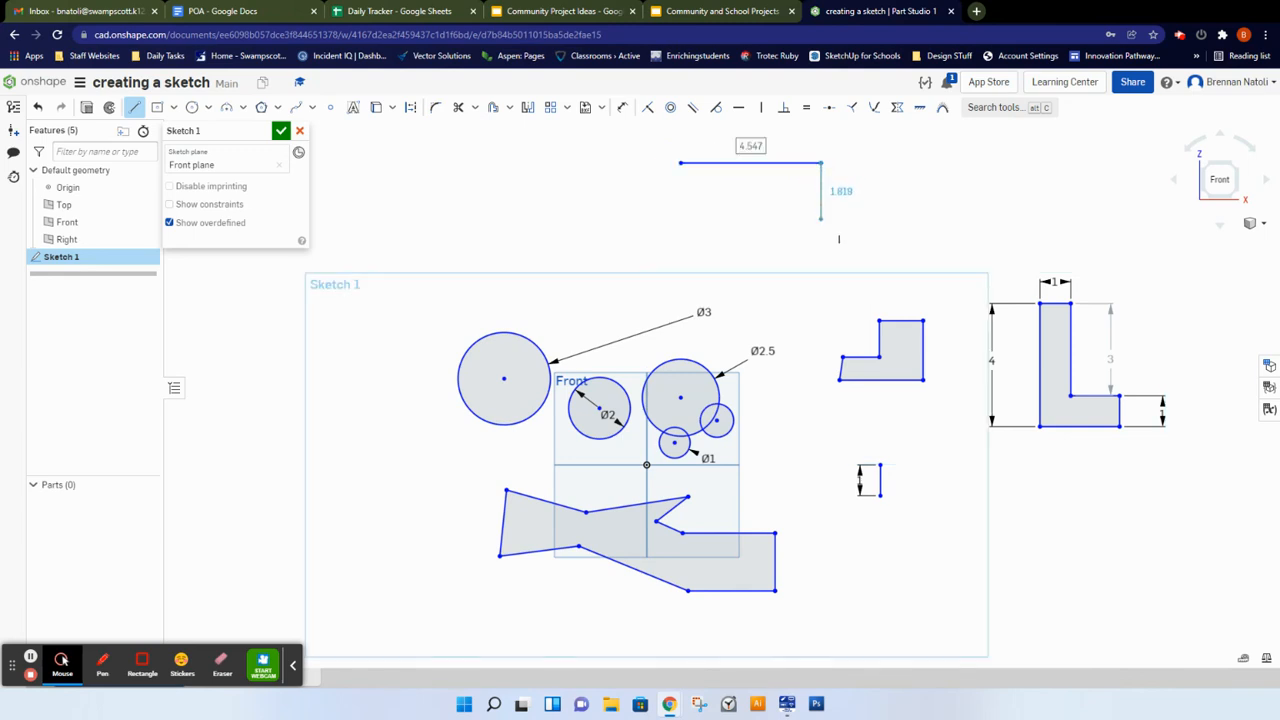
pyautogui.click(821, 220)
pyautogui.click(680, 220)
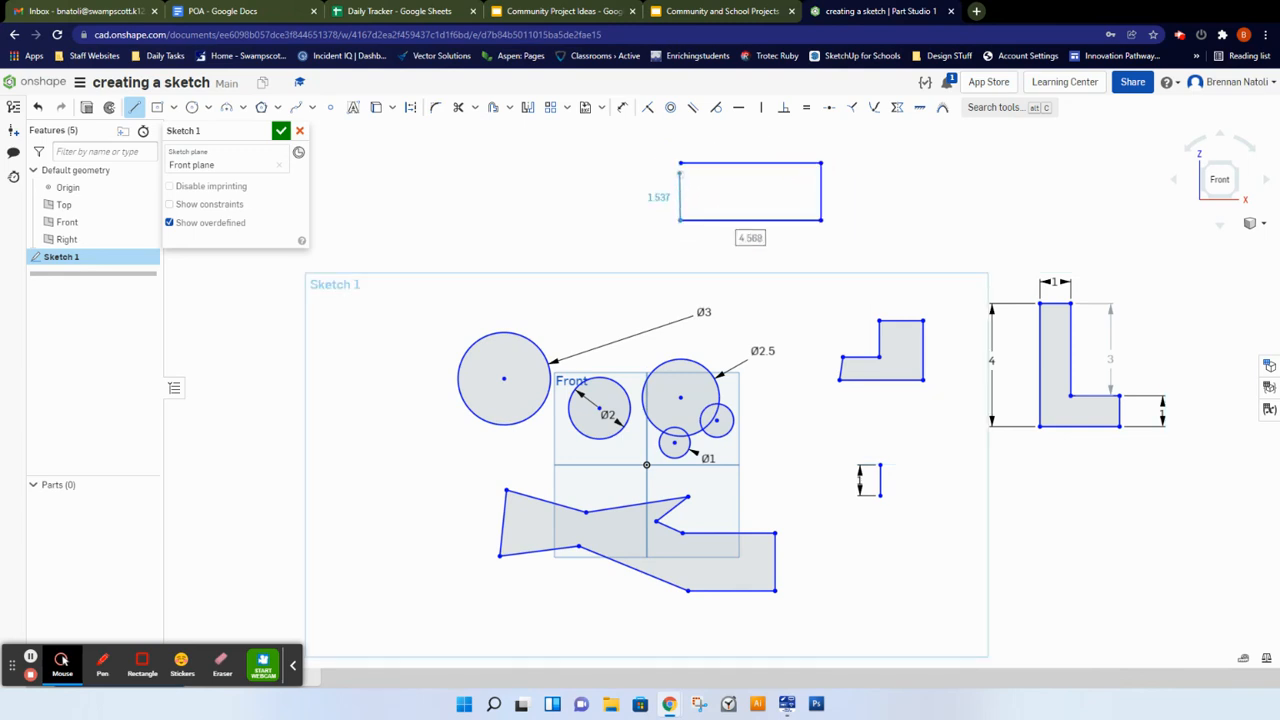
pyautogui.click(681, 164)
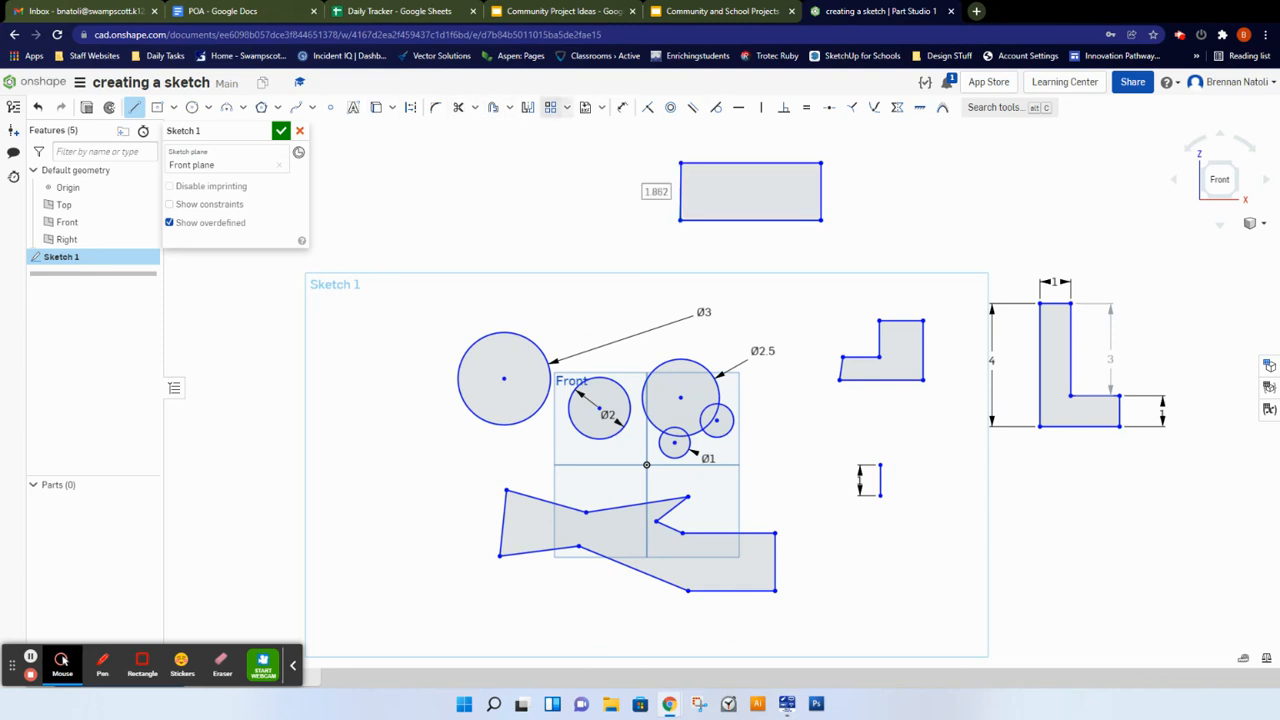
# Step: Dimension the rectangle's right edge to a height of 2
pyautogui.click(622, 107)
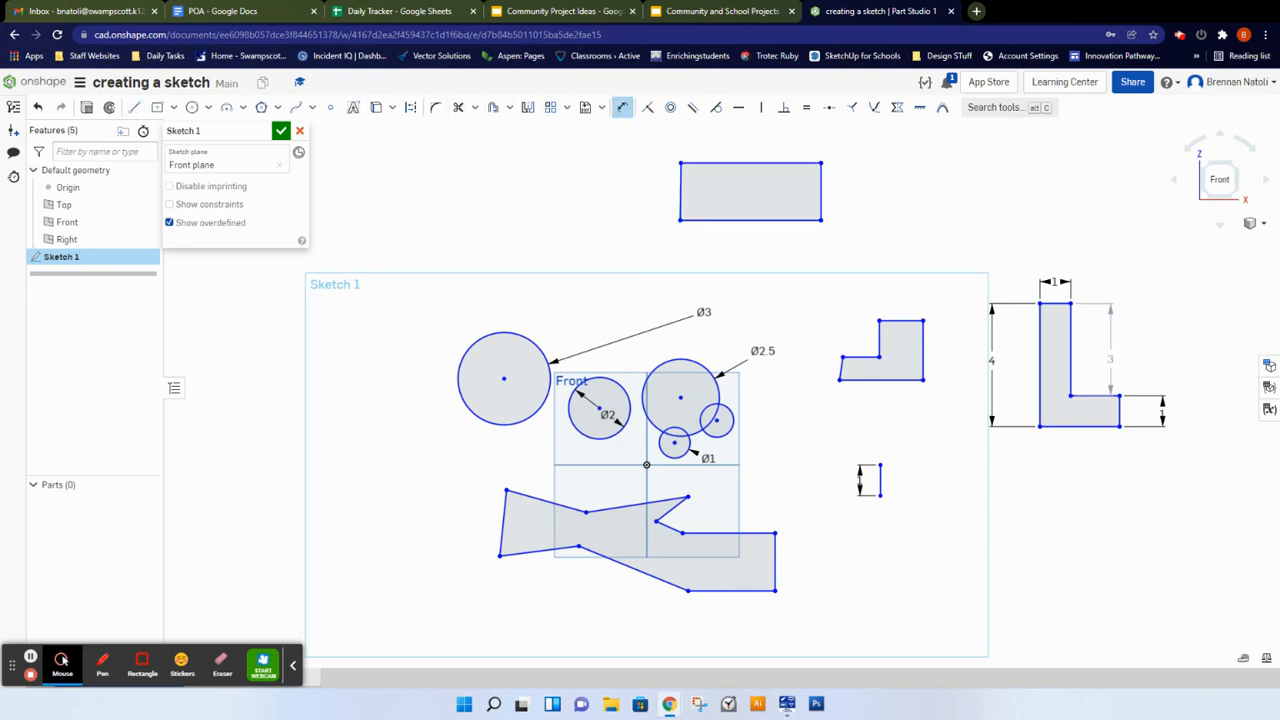
pyautogui.click(822, 190)
pyautogui.click(887, 184)
pyautogui.write('2')
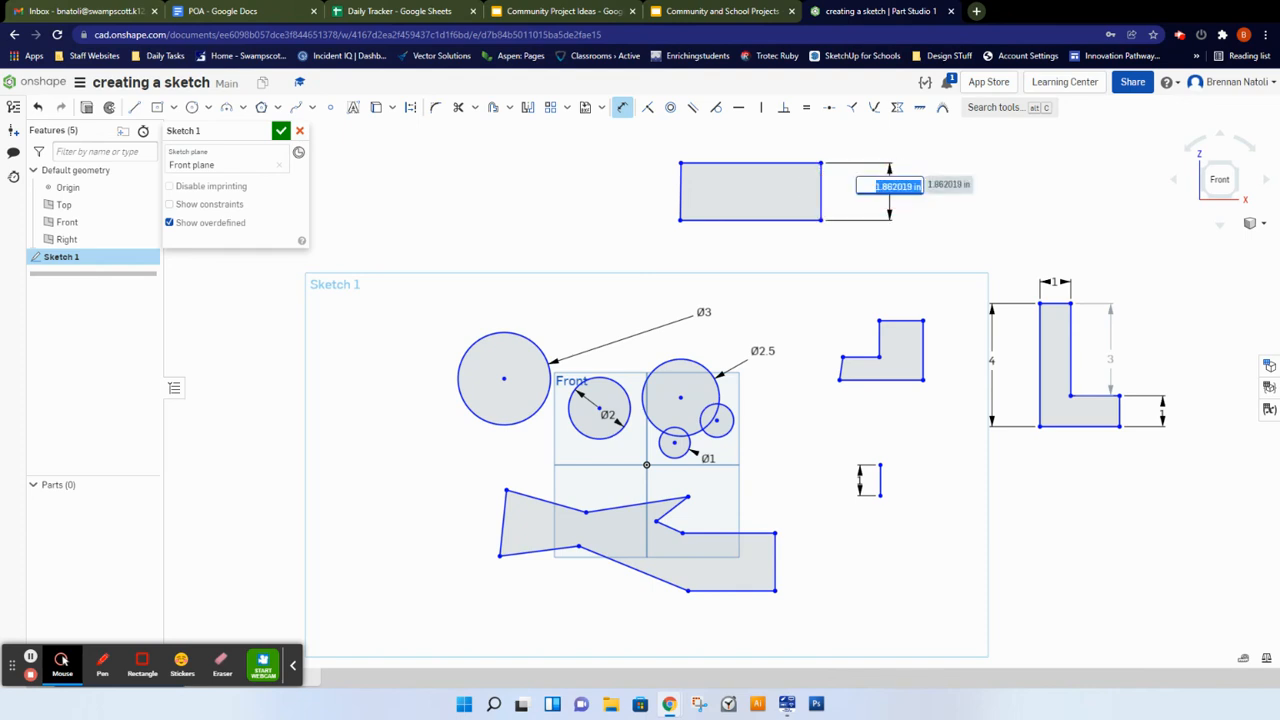
pyautogui.press('Return')
# Step: Add a length dimension to the rectangle's bottom edge
pyautogui.click(766, 220)
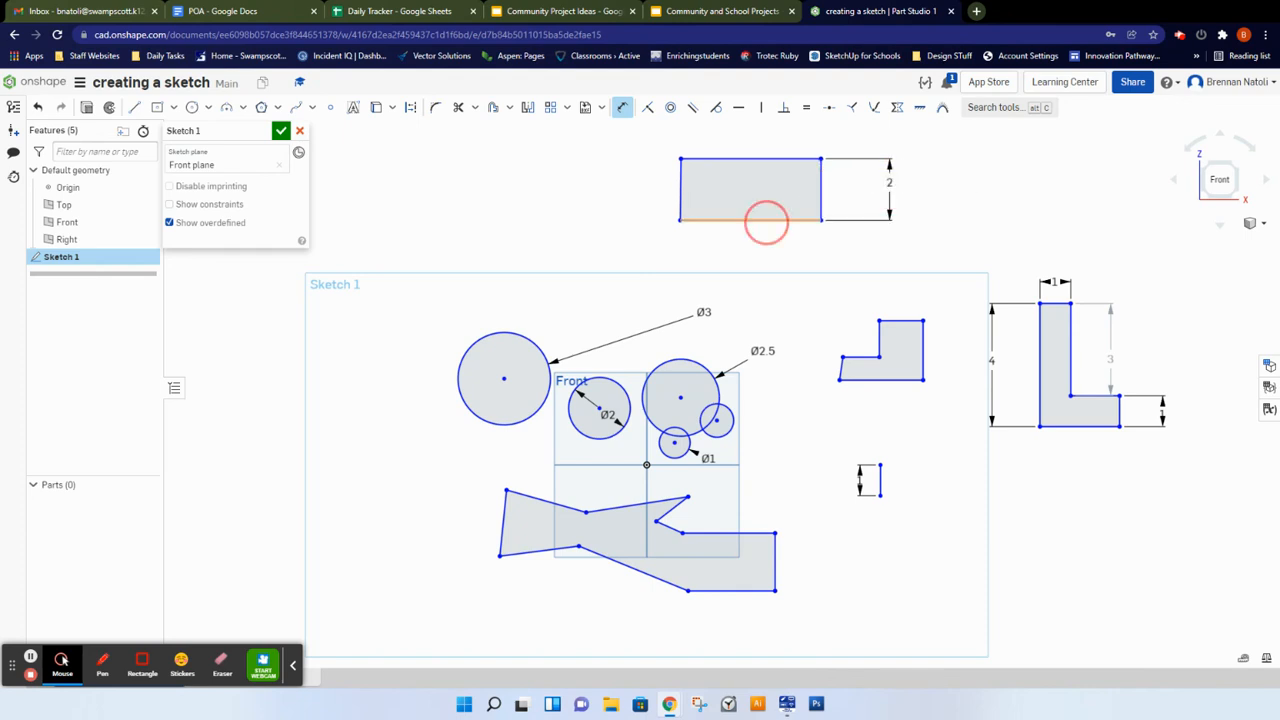
pyautogui.click(774, 264)
pyautogui.write('2')
pyautogui.press('Escape')
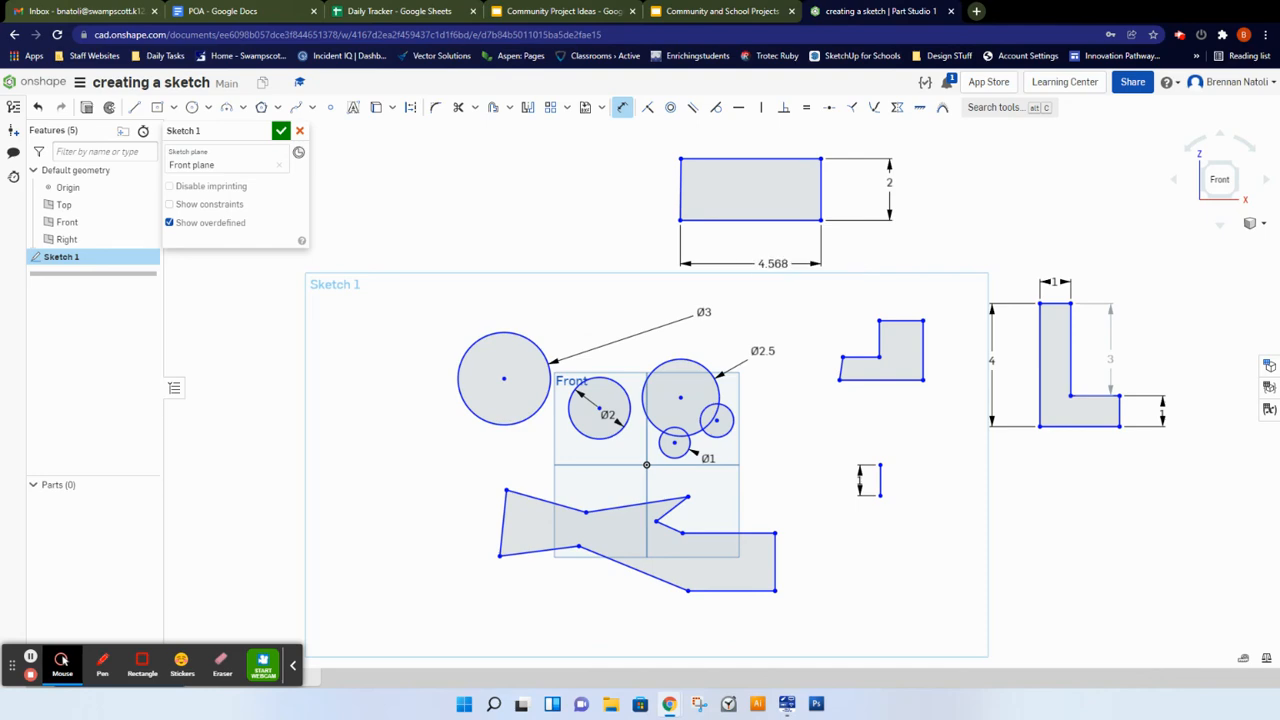